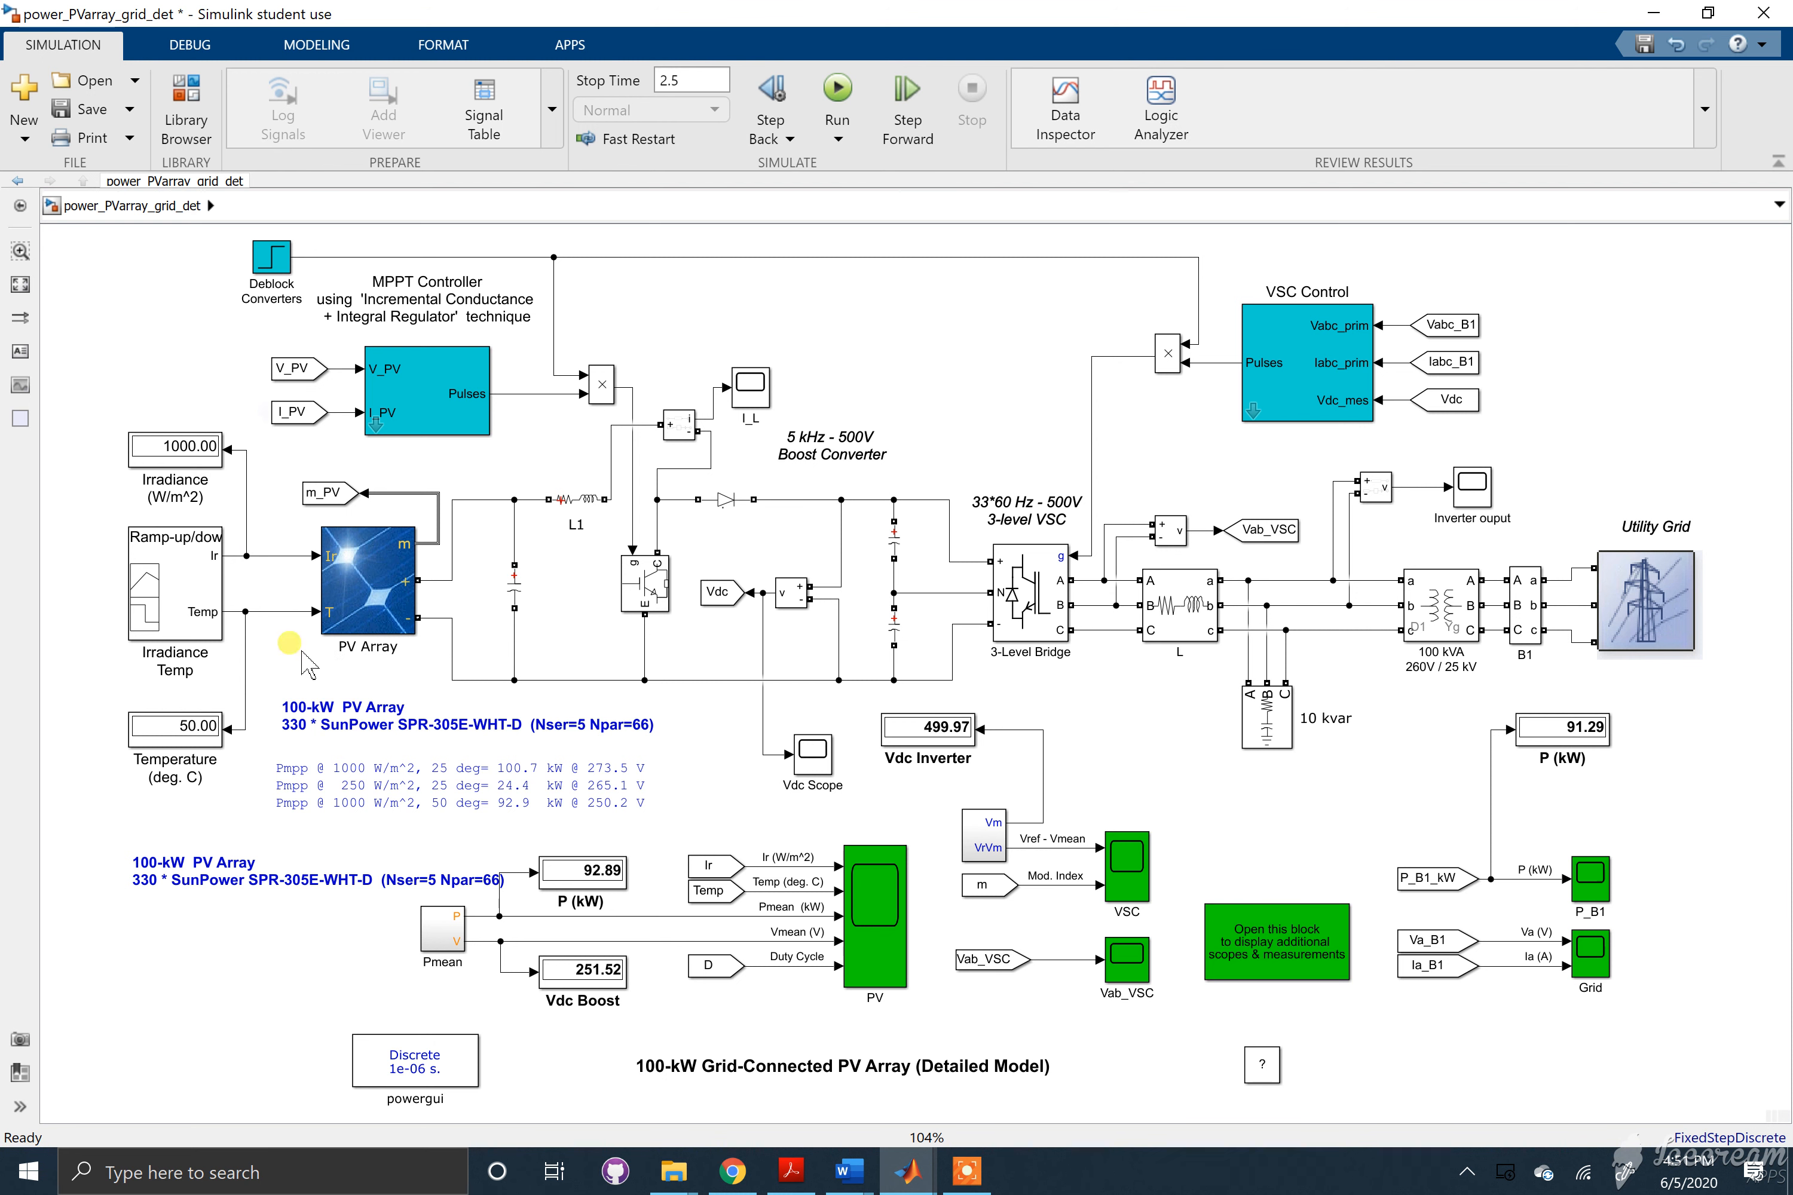
- Examine the PV array with its annotation, the MPPT controller and the boost converter switch in the model
{"action": "left_click", "coordinate": [324, 706]}
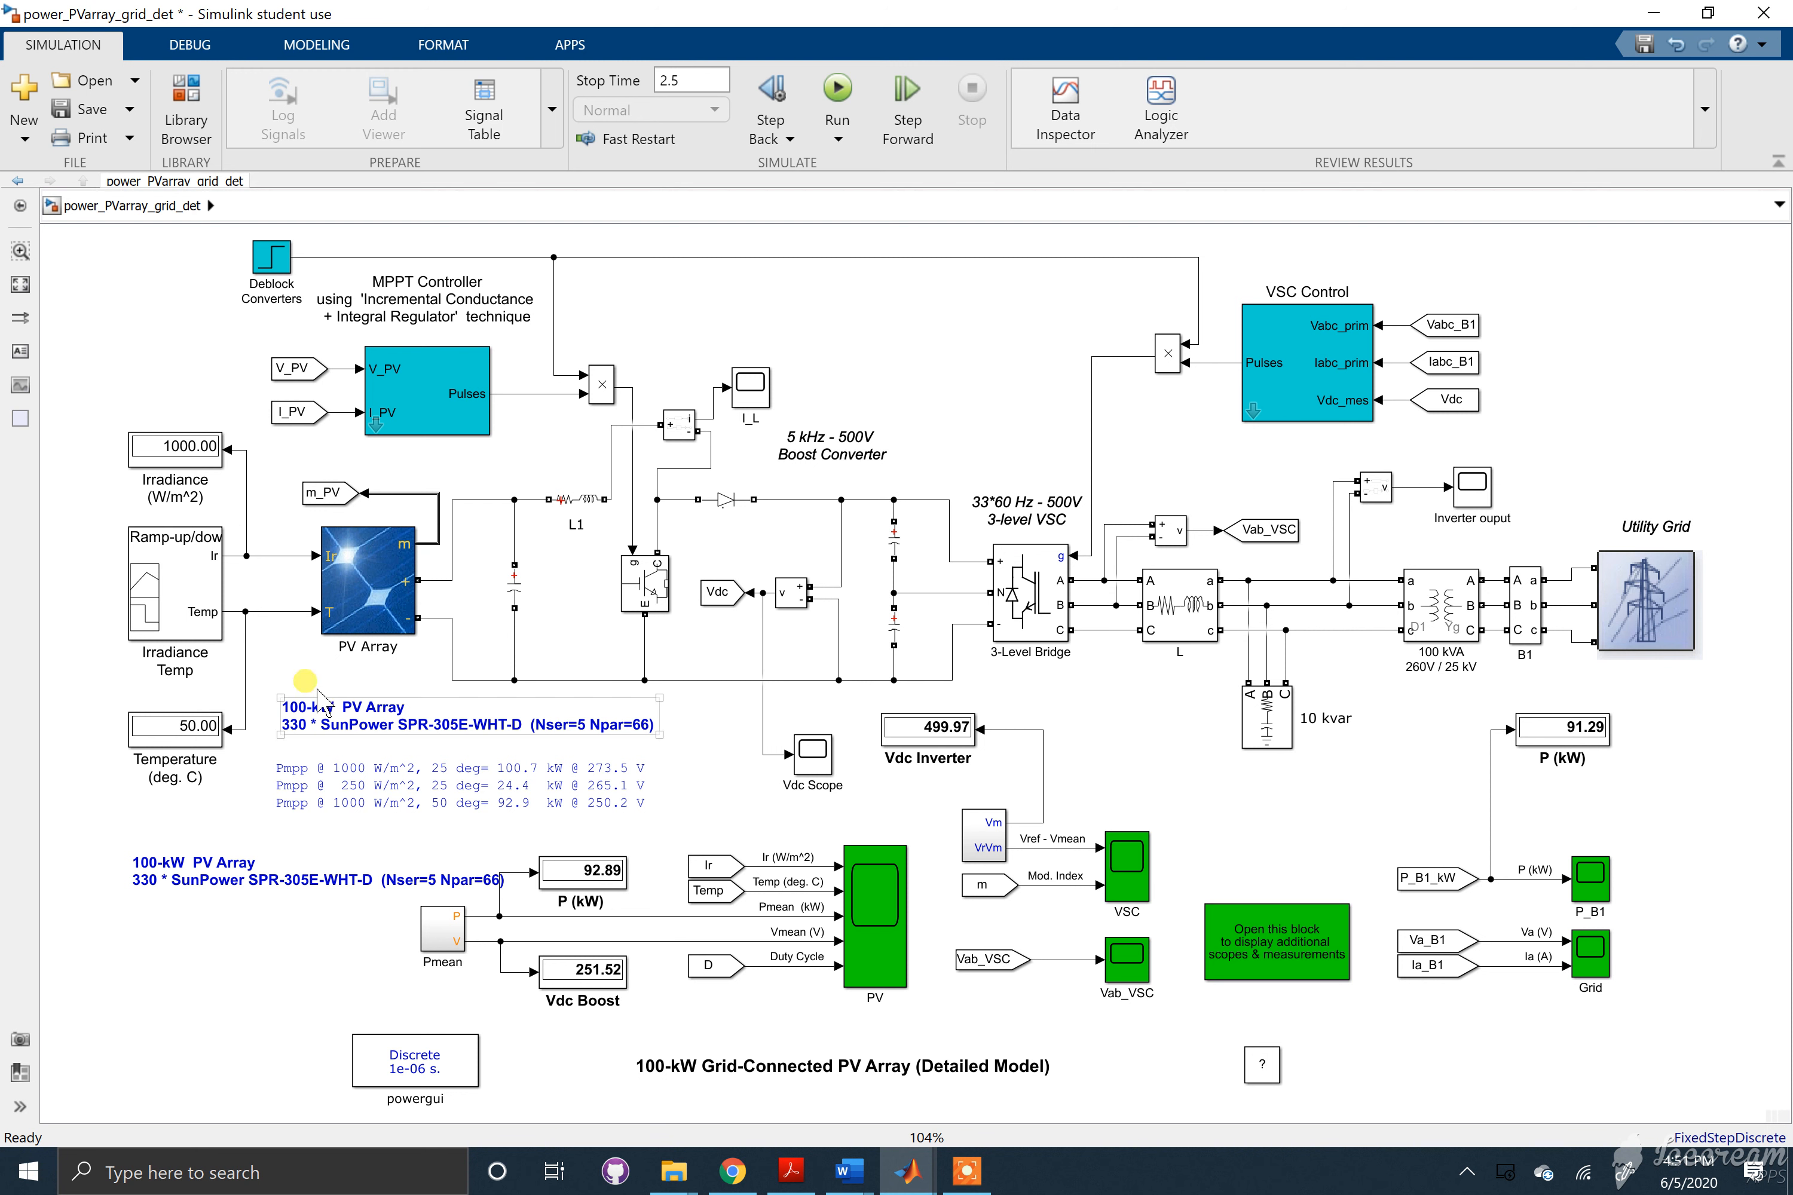
{"action": "left_click", "coordinate": [352, 679]}
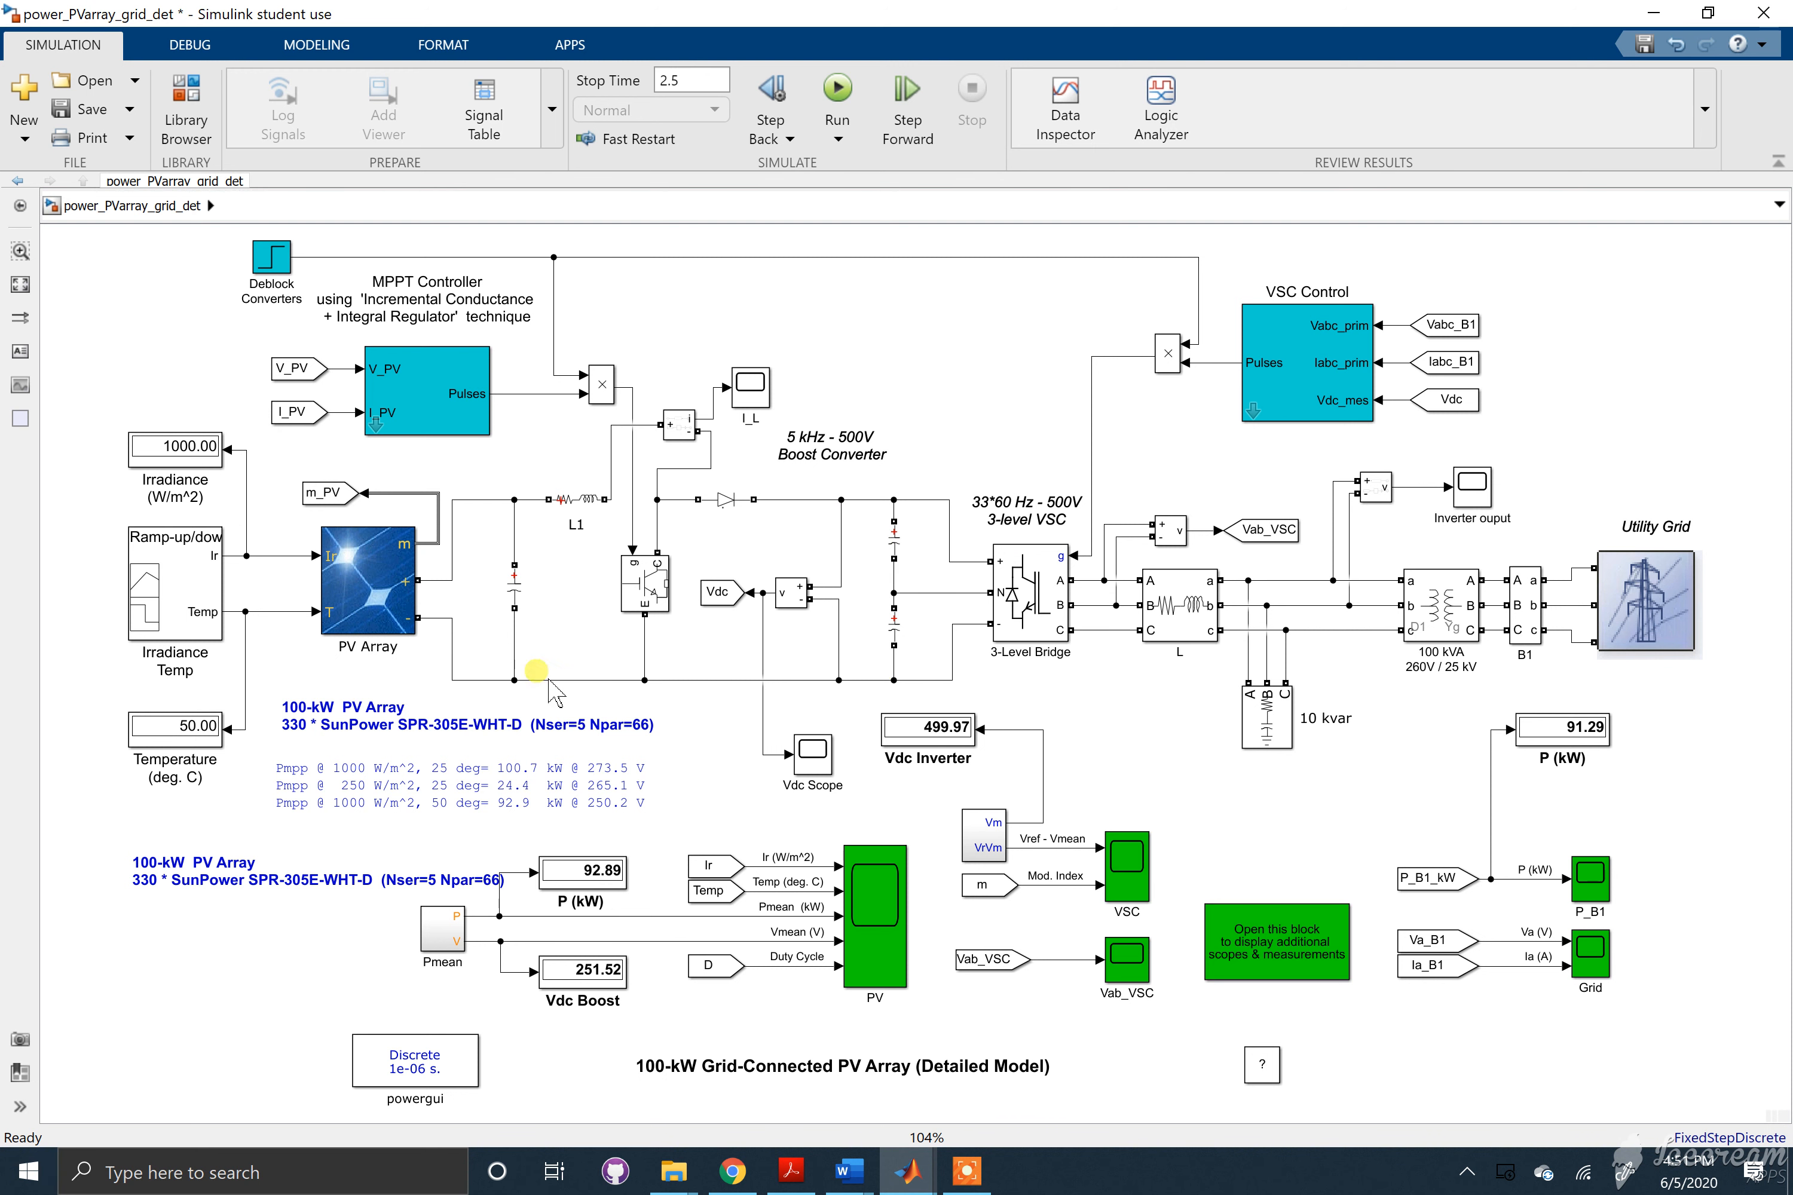
{"action": "left_click", "coordinate": [422, 393]}
{"action": "left_click", "coordinate": [627, 587]}
- Examine the path from the 3-Level Bridge through the L filter, 10 kvar bank and transformer to the utility grid, plus the VSC control
{"action": "left_click", "coordinate": [994, 627]}
{"action": "left_click", "coordinate": [935, 635]}
{"action": "left_click", "coordinate": [1003, 606]}
{"action": "left_click", "coordinate": [1117, 606]}
{"action": "left_click", "coordinate": [1209, 580]}
{"action": "left_click", "coordinate": [1279, 725]}
{"action": "left_click", "coordinate": [1277, 575]}
{"action": "left_click", "coordinate": [1453, 609]}
{"action": "left_click", "coordinate": [1664, 619]}
{"action": "left_click", "coordinate": [1123, 452]}
{"action": "left_click", "coordinate": [1265, 372]}
{"action": "left_click", "coordinate": [737, 531]}
{"action": "left_click", "coordinate": [411, 569]}
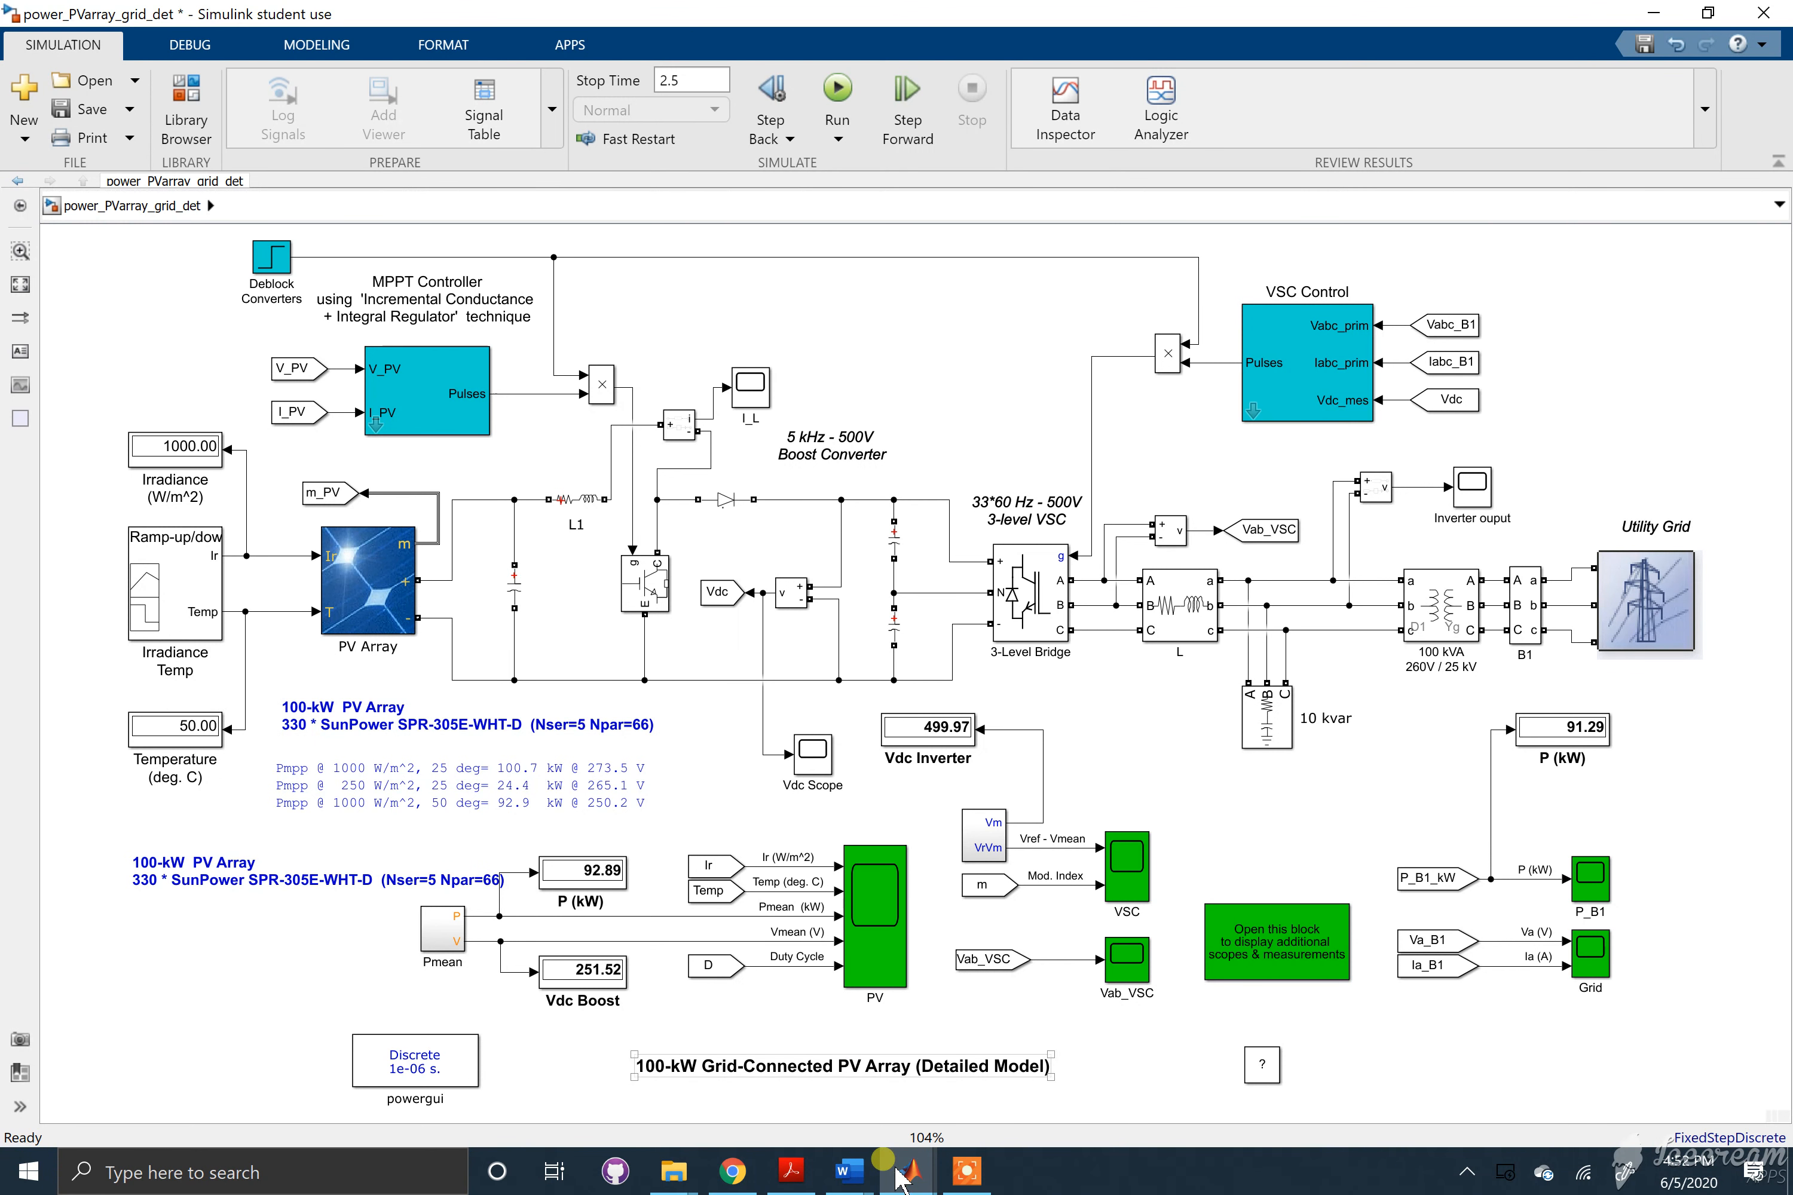
- View the PV scope's irradiance, temperature, mean power, mean voltage and duty cycle plots, and return to the power_PVarray_grid_det model
{"action": "mouse_move", "coordinate": [903, 1176]}
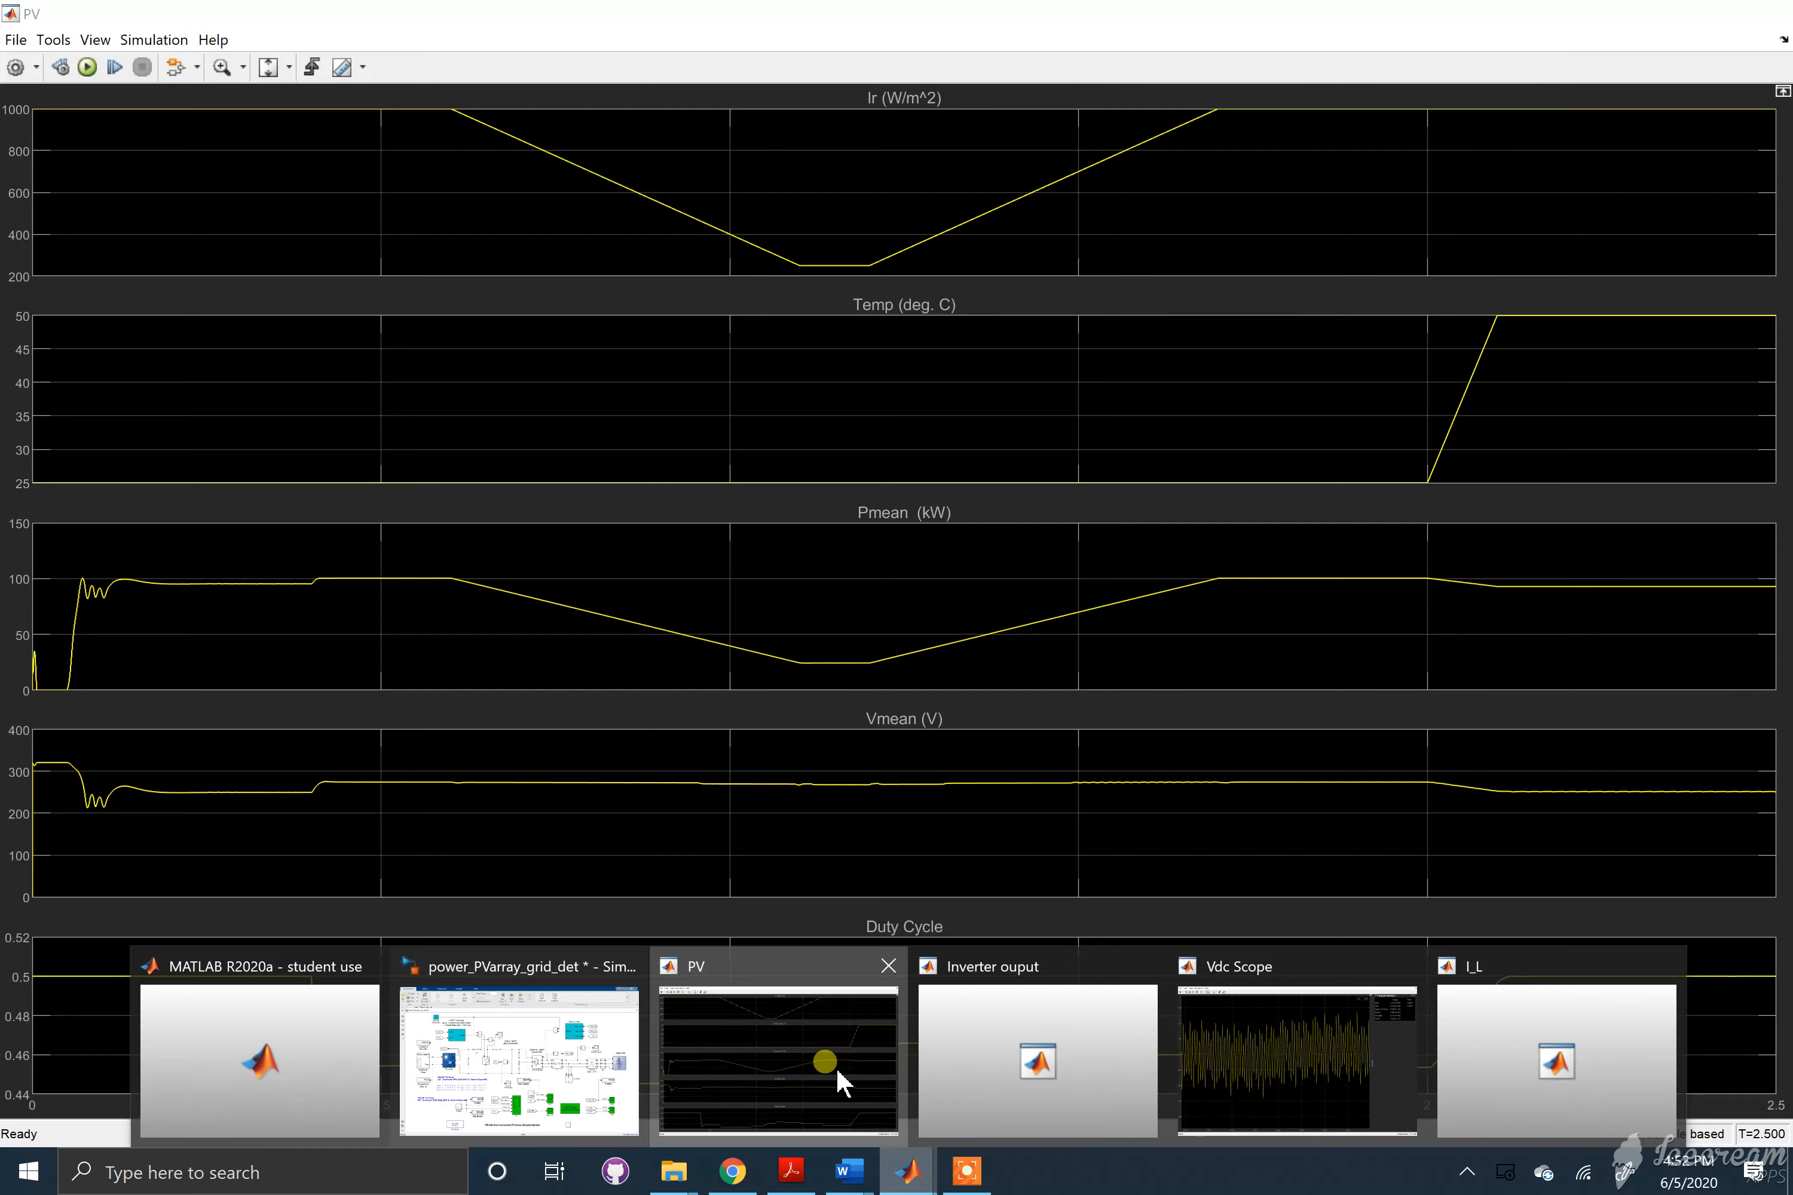
{"action": "left_click", "coordinate": [836, 1067]}
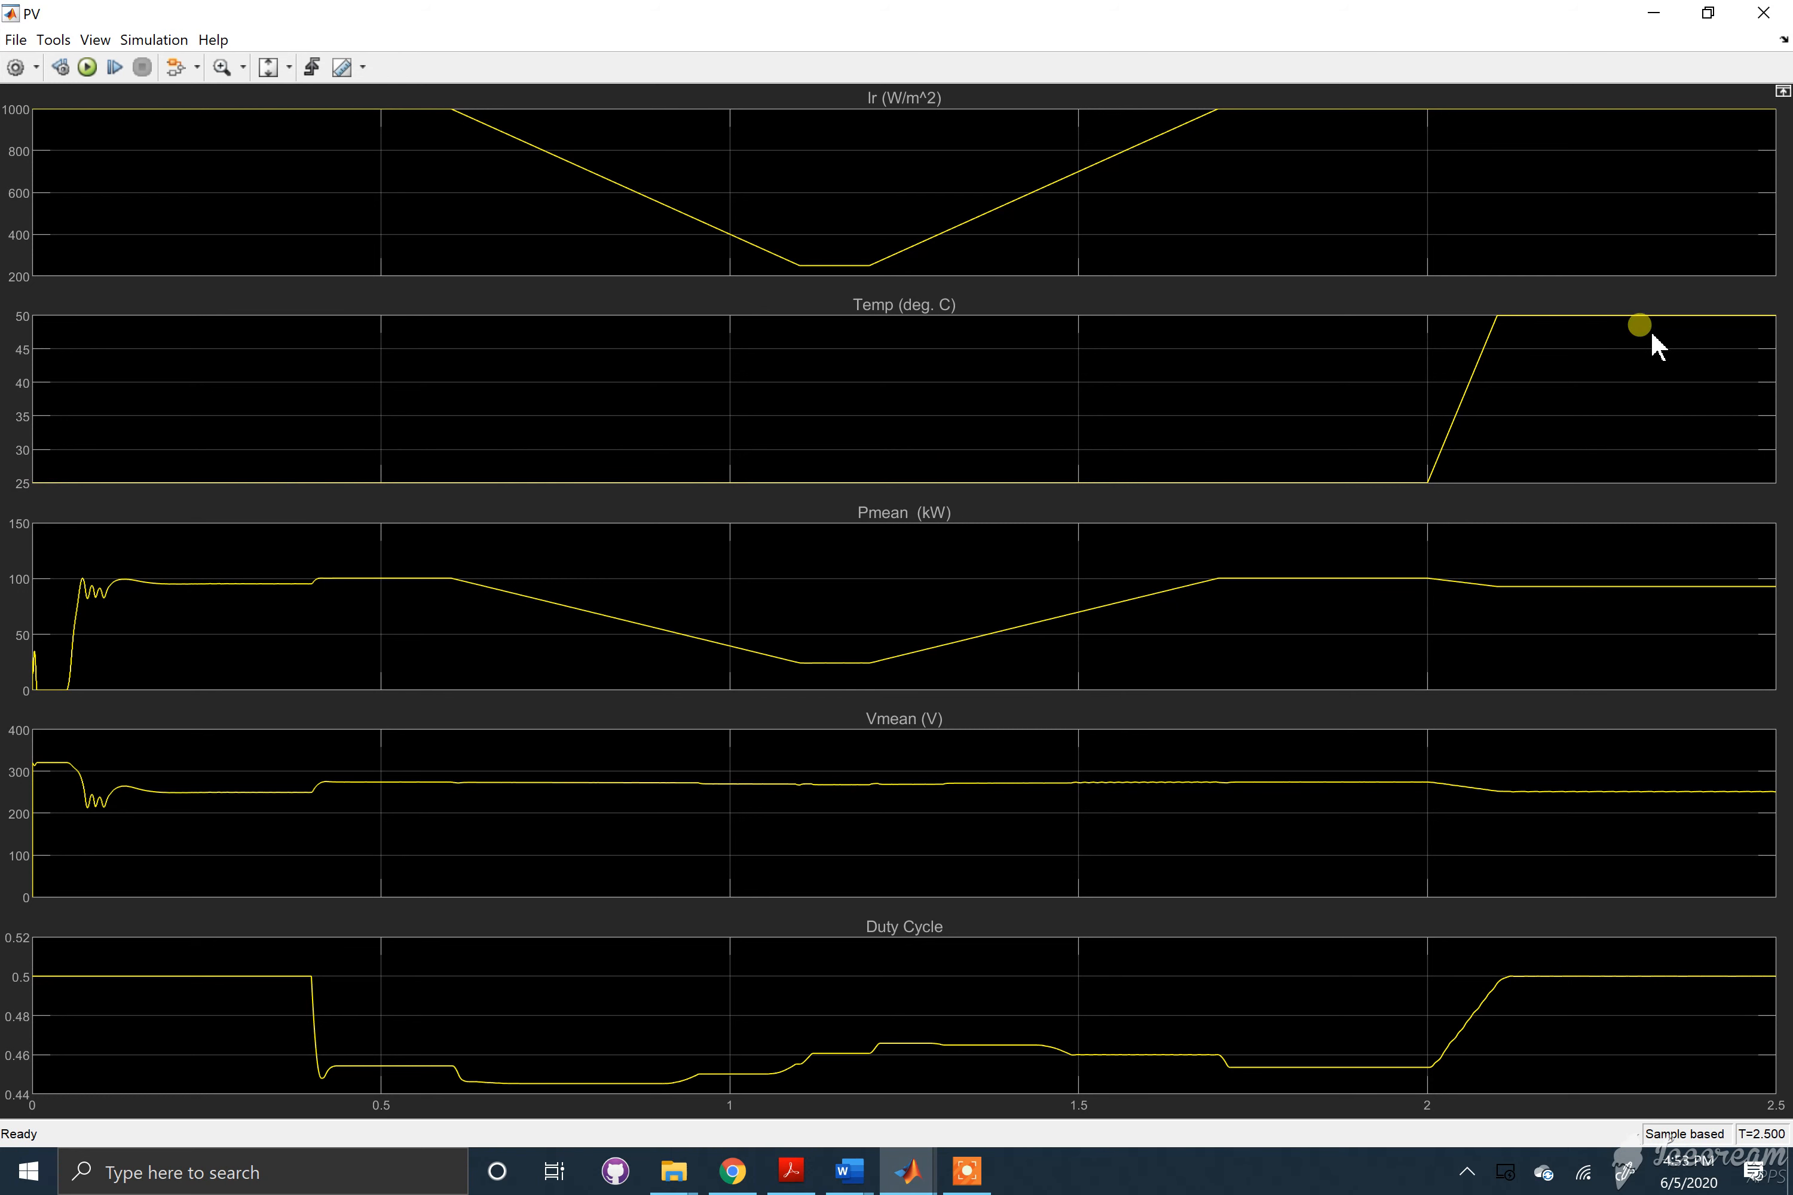
{"action": "mouse_move", "coordinate": [908, 1172]}
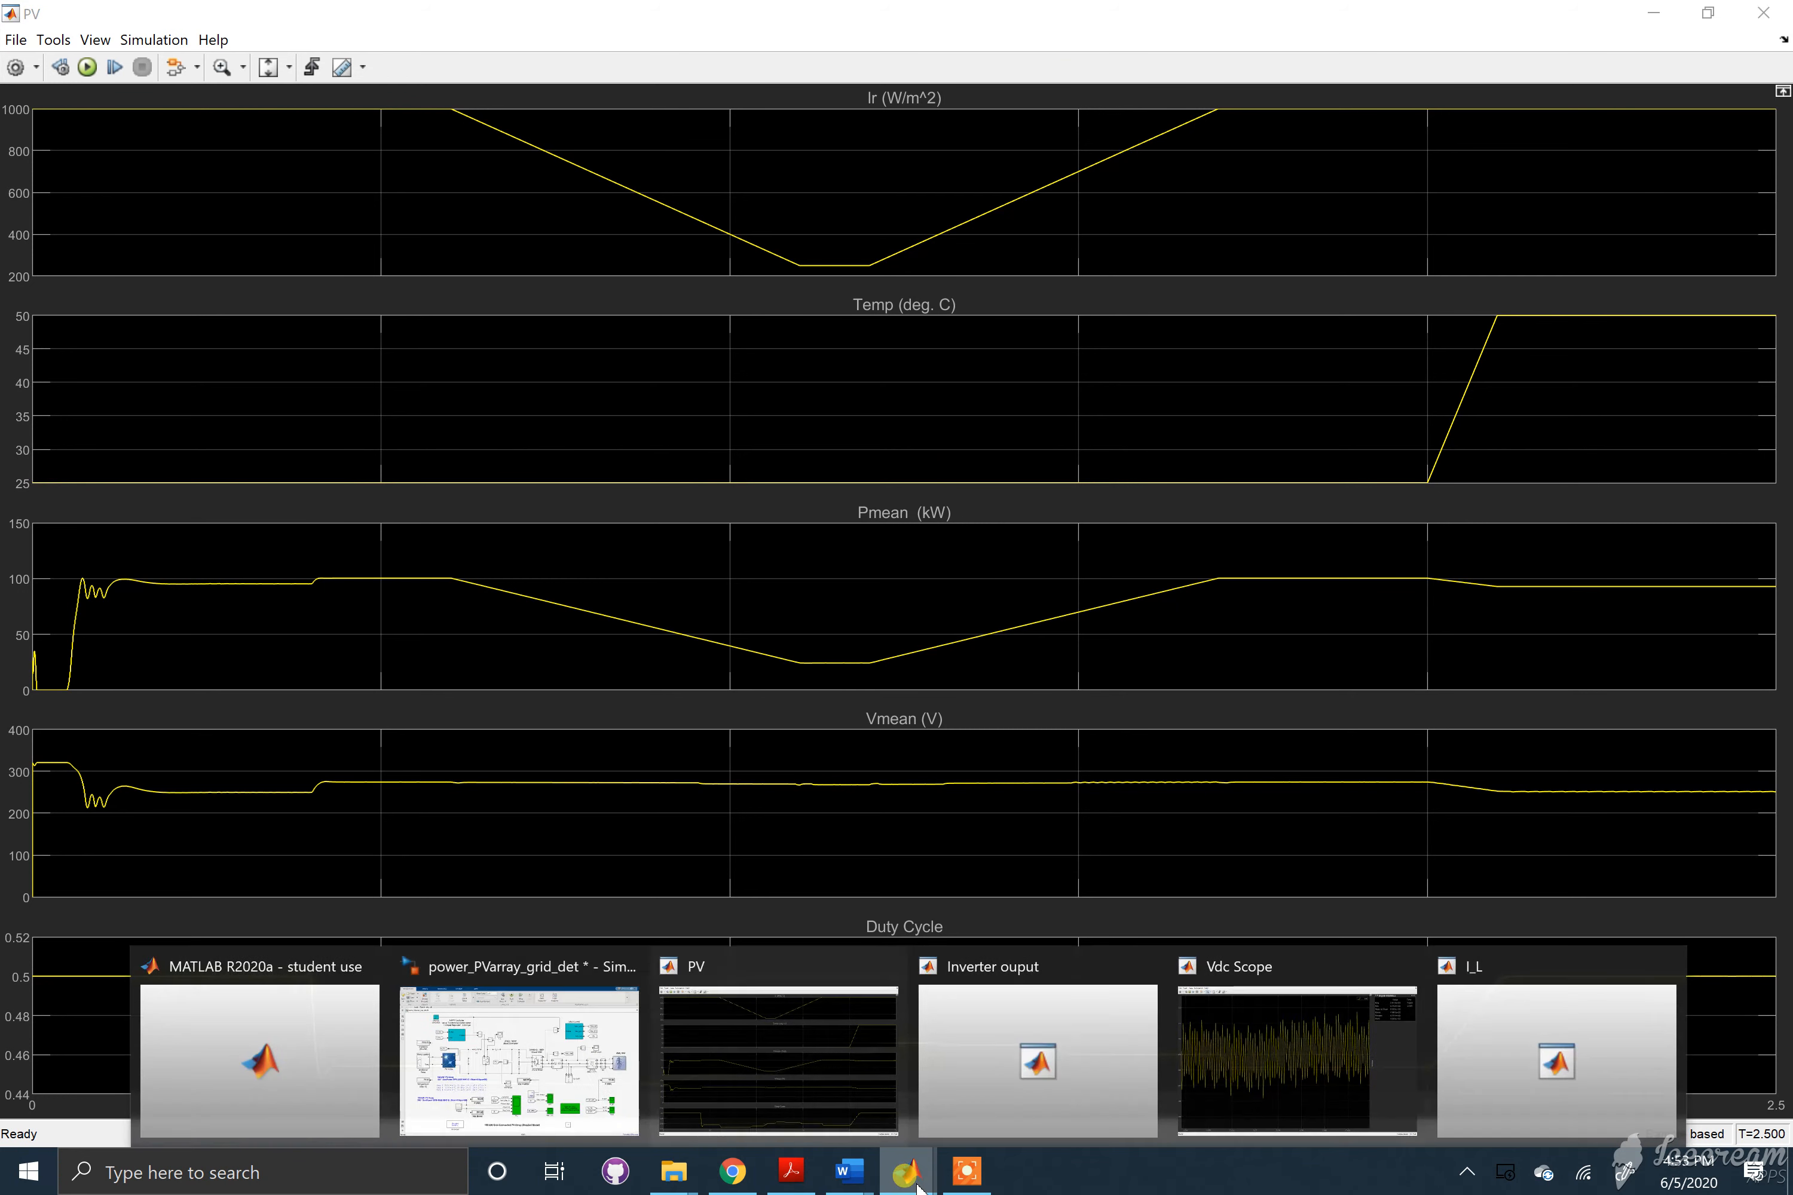
{"action": "left_click", "coordinate": [602, 1076]}
- Inspect the PV array's output and the boost converter's input capacitor, and bring up the Vdc Scope window
{"action": "left_click", "coordinate": [516, 696]}
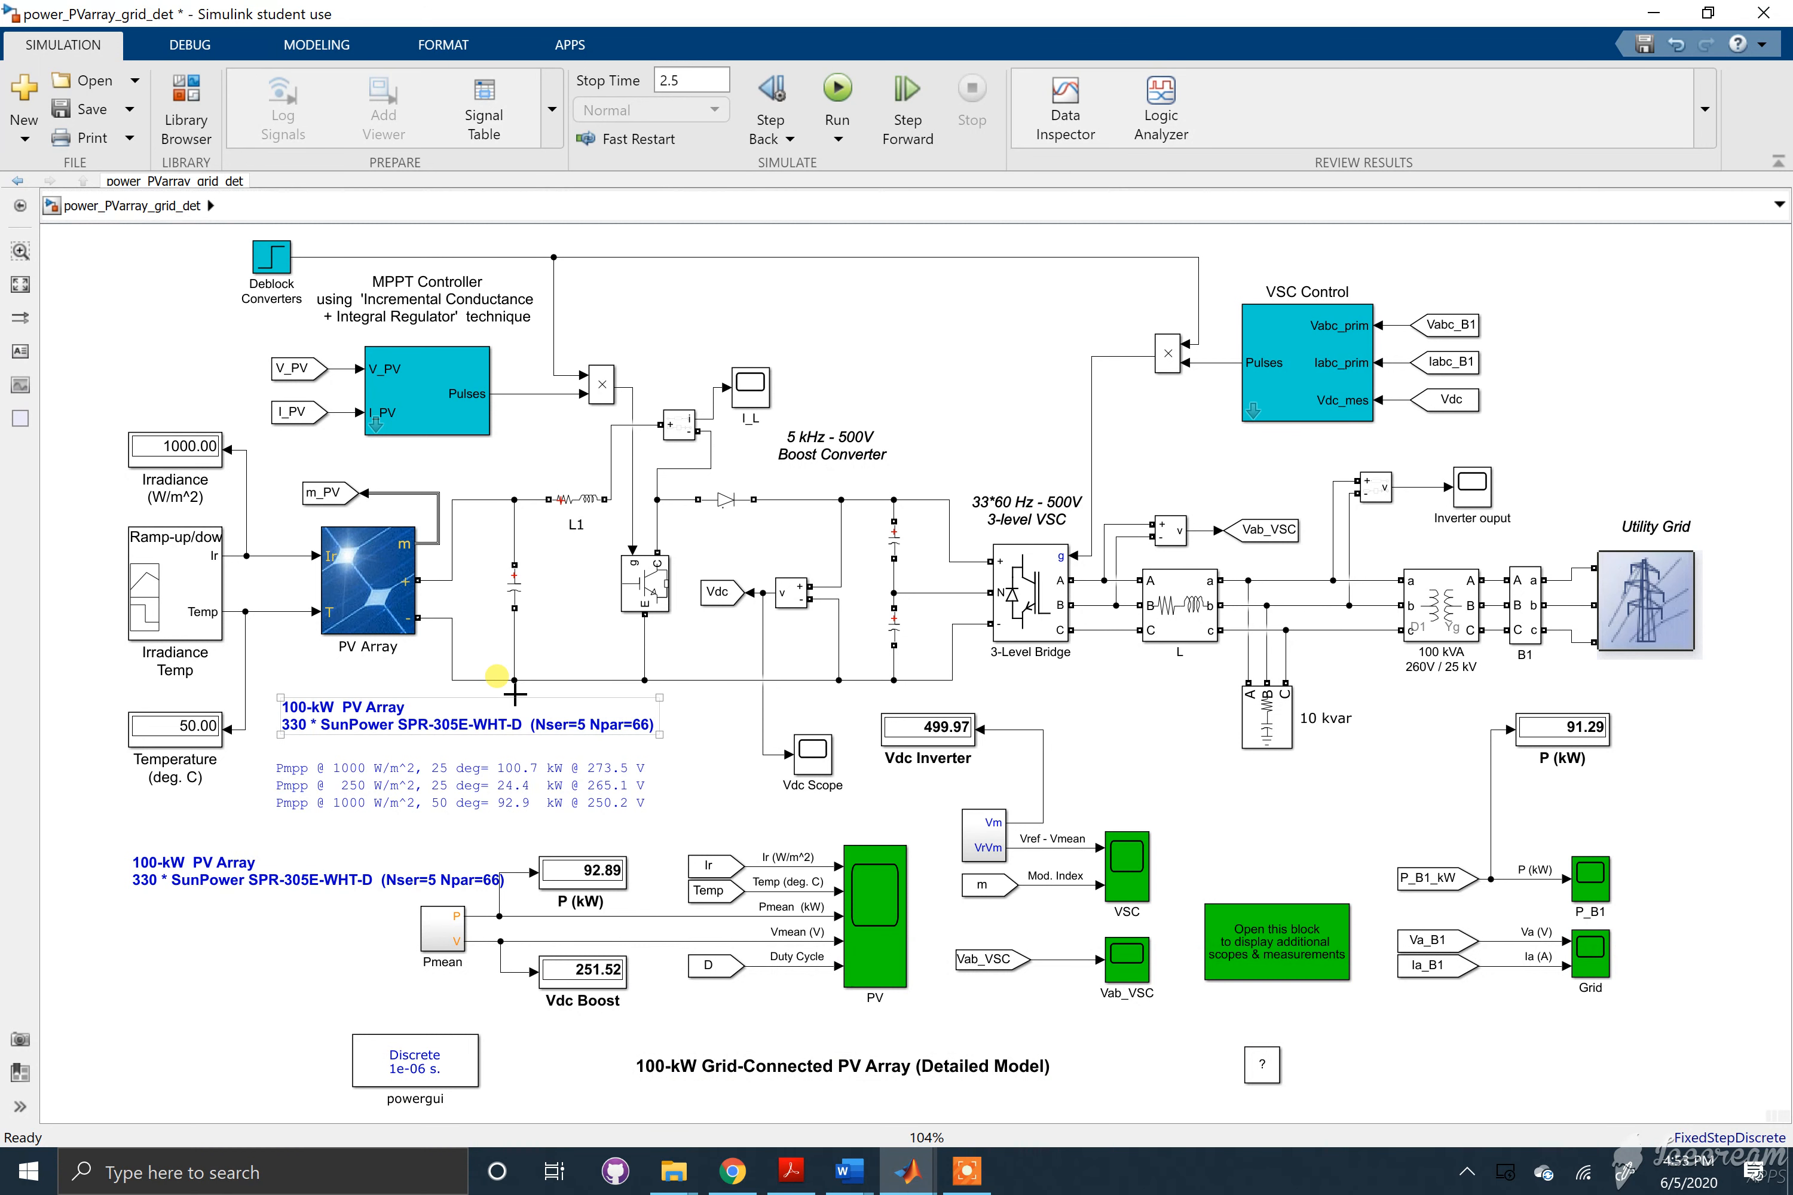
{"action": "left_click", "coordinate": [423, 662]}
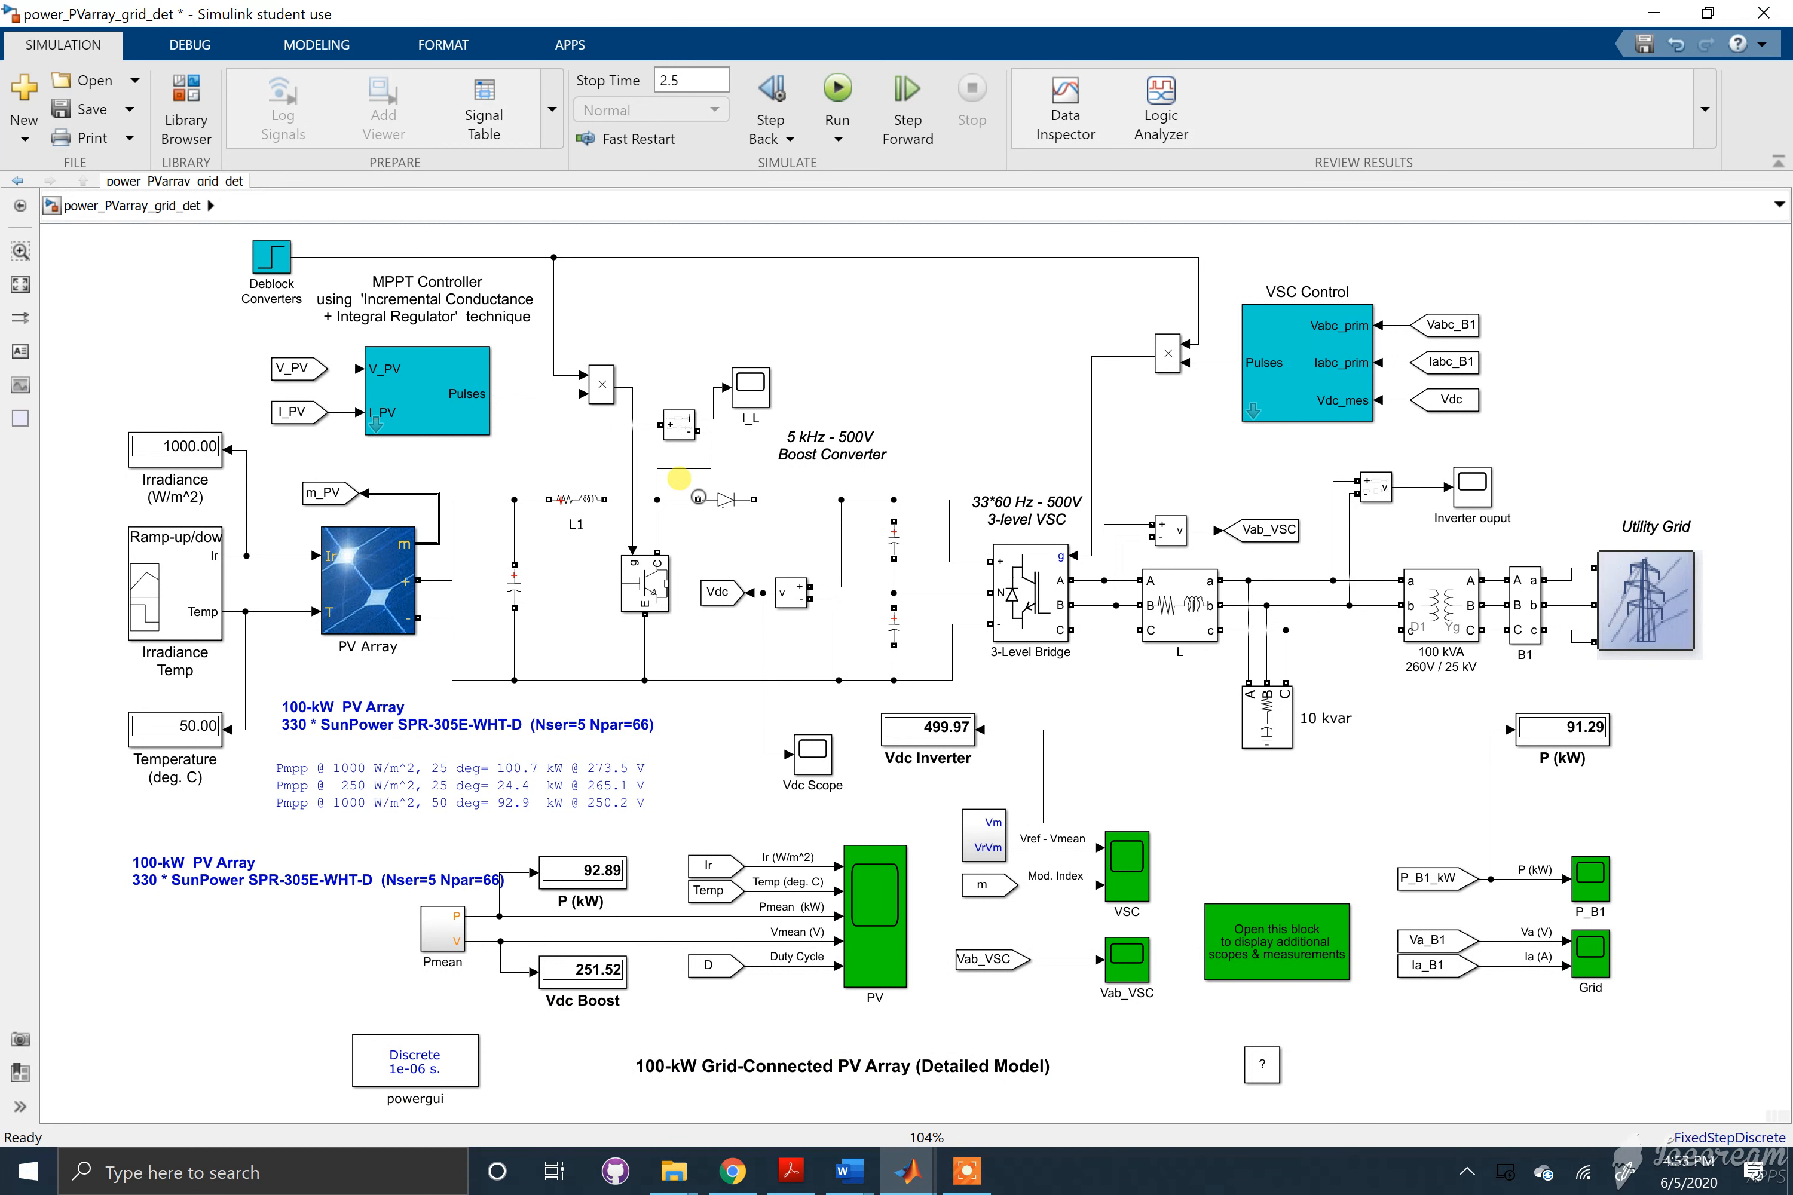
{"action": "left_click", "coordinate": [503, 600]}
{"action": "left_click", "coordinate": [907, 1171]}
{"action": "left_click", "coordinate": [1254, 1071]}
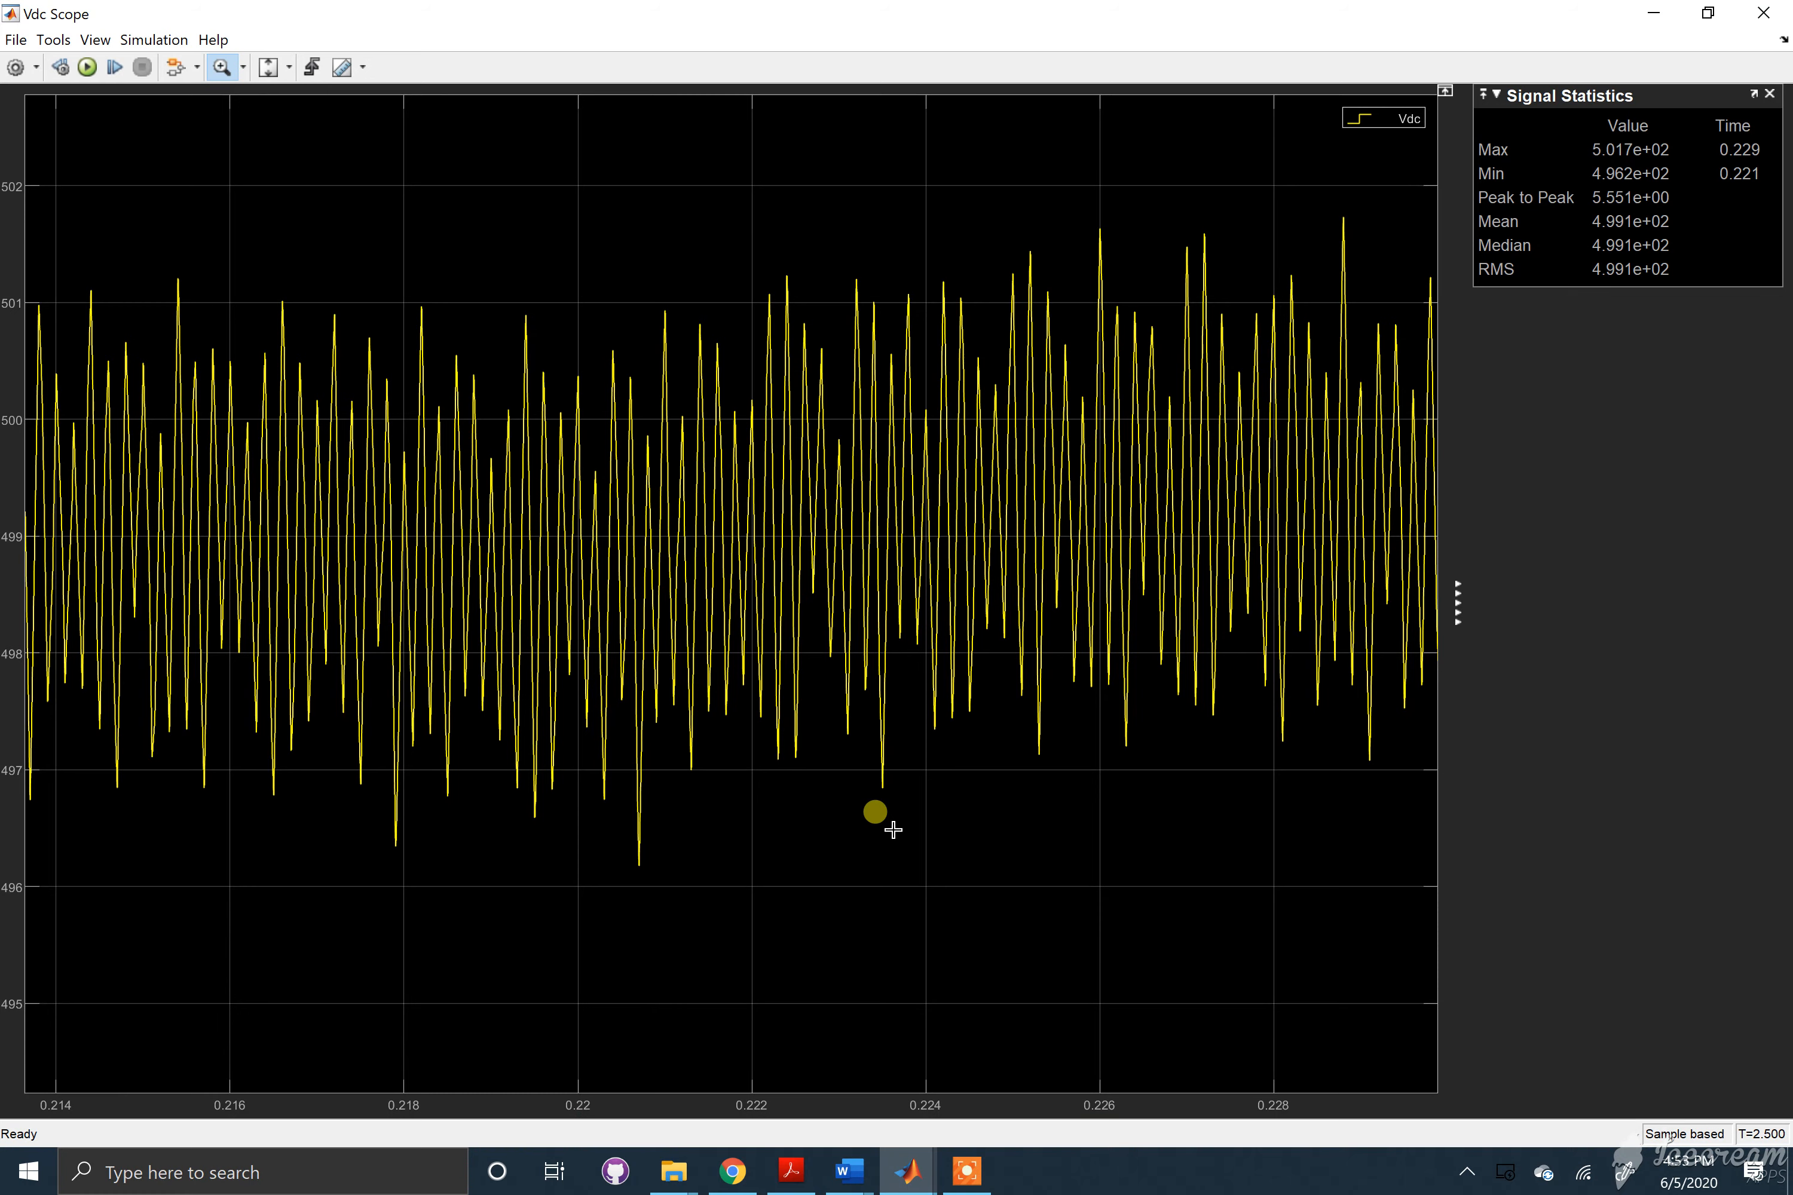
- Return to the power_PVarray_grid_det model and inspect the boost converter's L1 inductor and switch
{"action": "mouse_move", "coordinate": [907, 1172]}
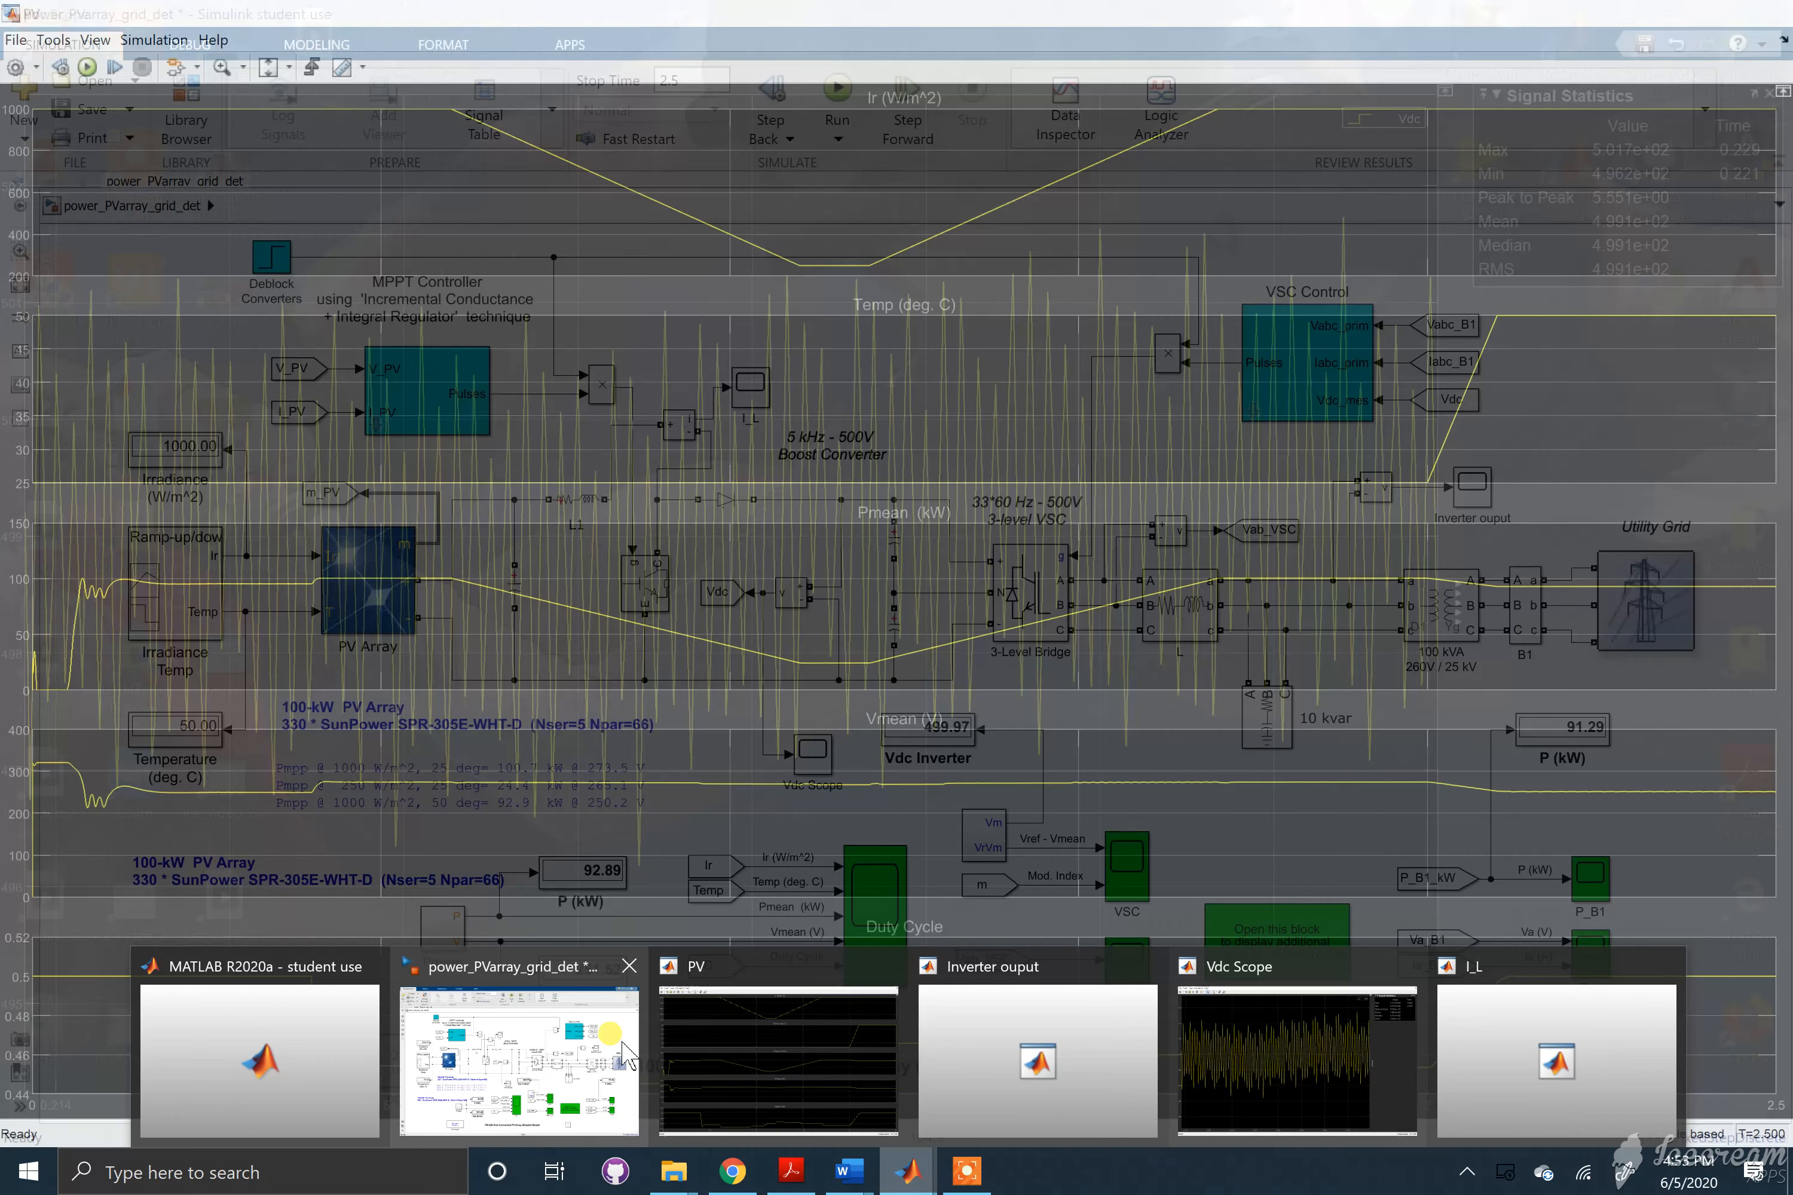
{"action": "left_click", "coordinate": [586, 1053]}
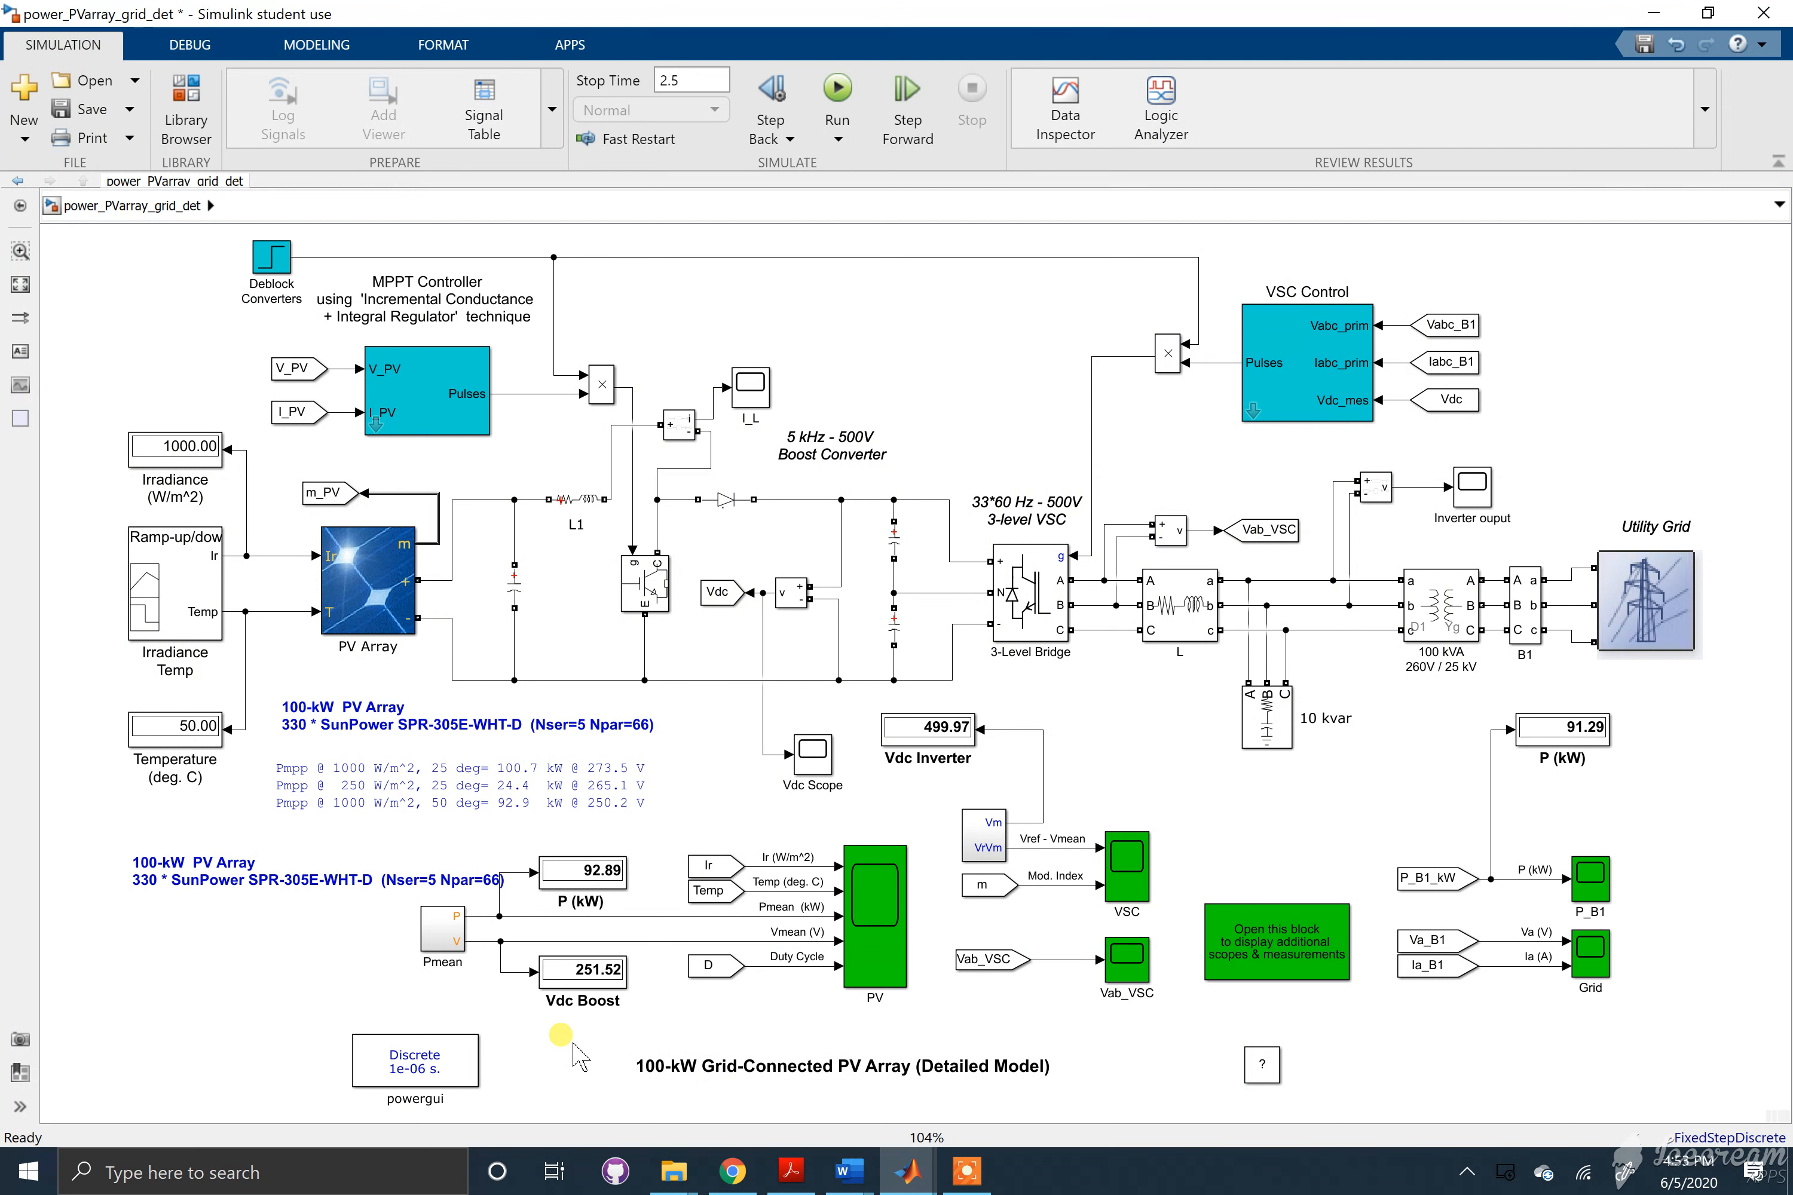
{"action": "left_click", "coordinate": [578, 497]}
{"action": "left_click", "coordinate": [608, 606]}
- Bring up the I_L scope window to view the boost inductor's current waveform and signal statistics
{"action": "left_click", "coordinate": [909, 1171]}
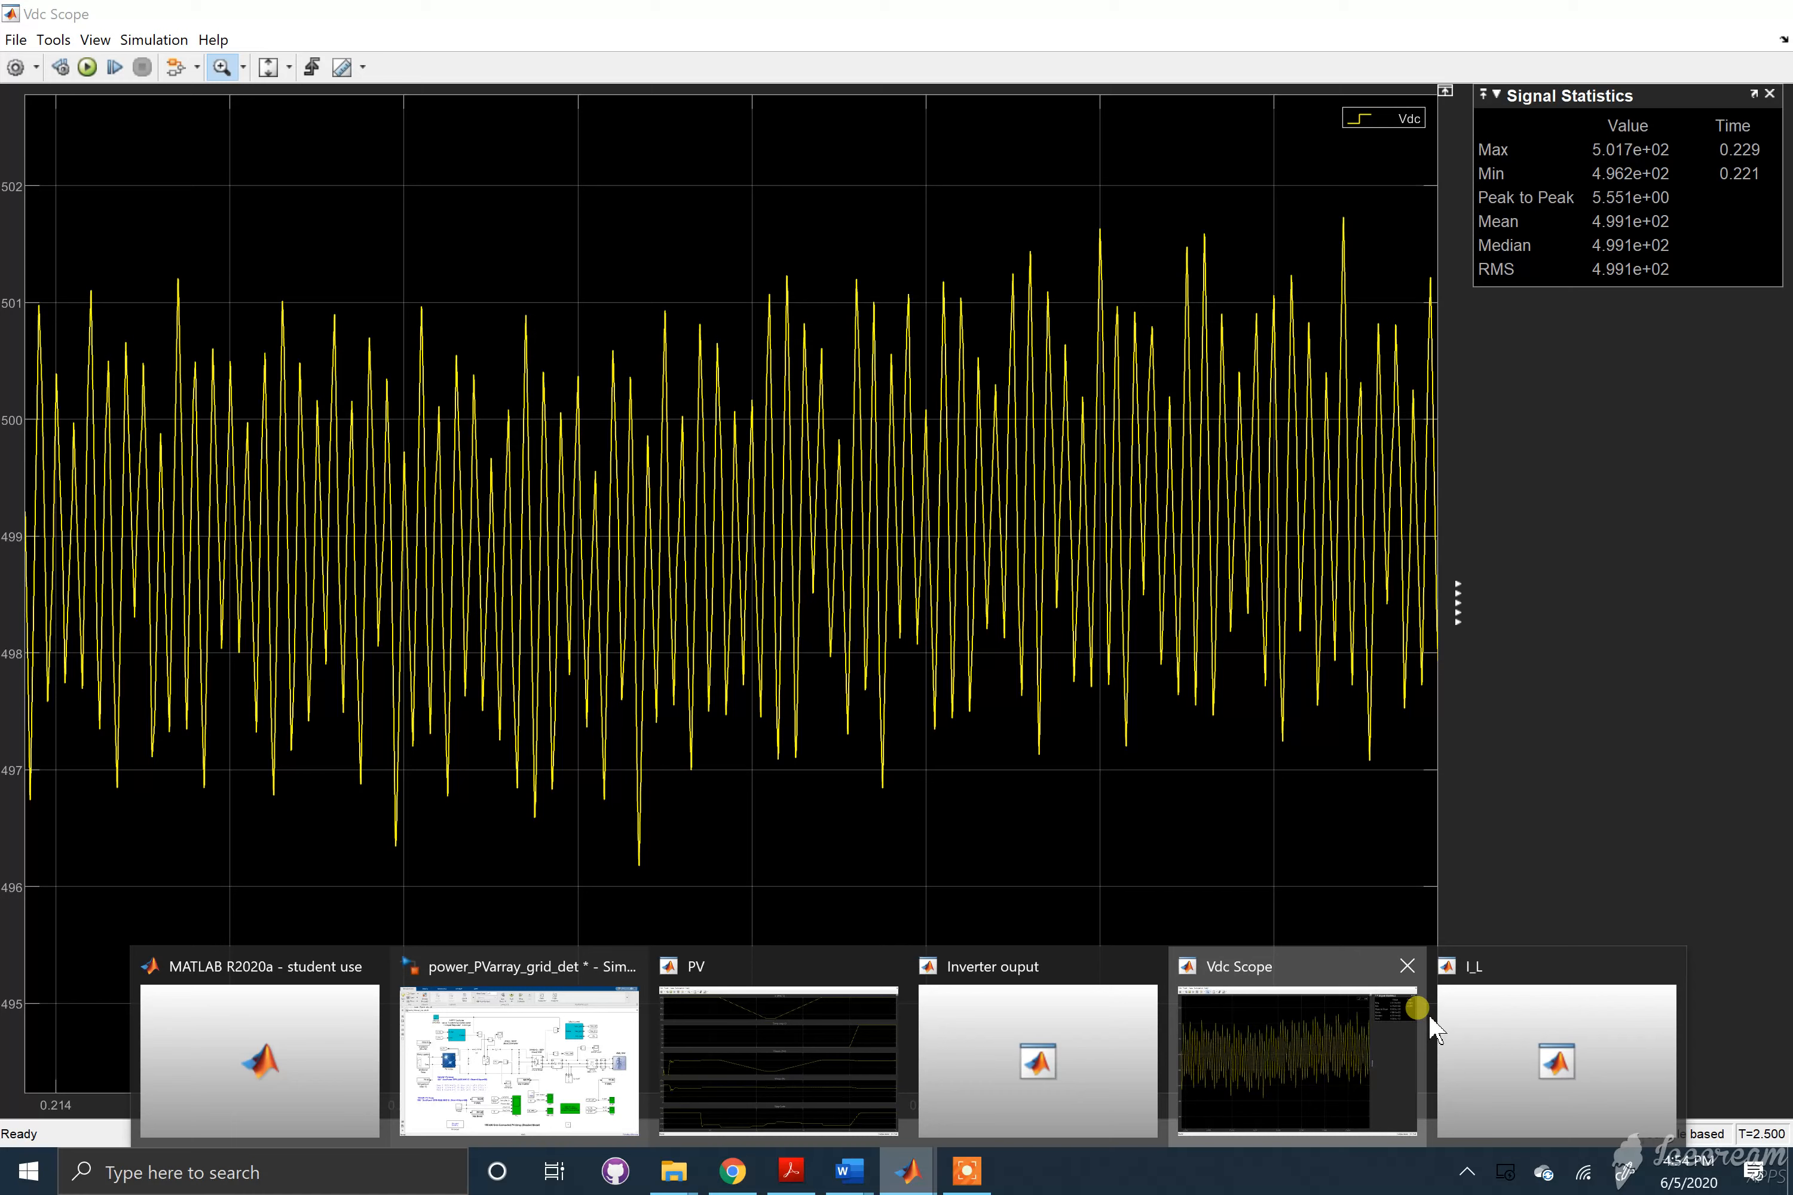
{"action": "left_click", "coordinate": [1424, 1013]}
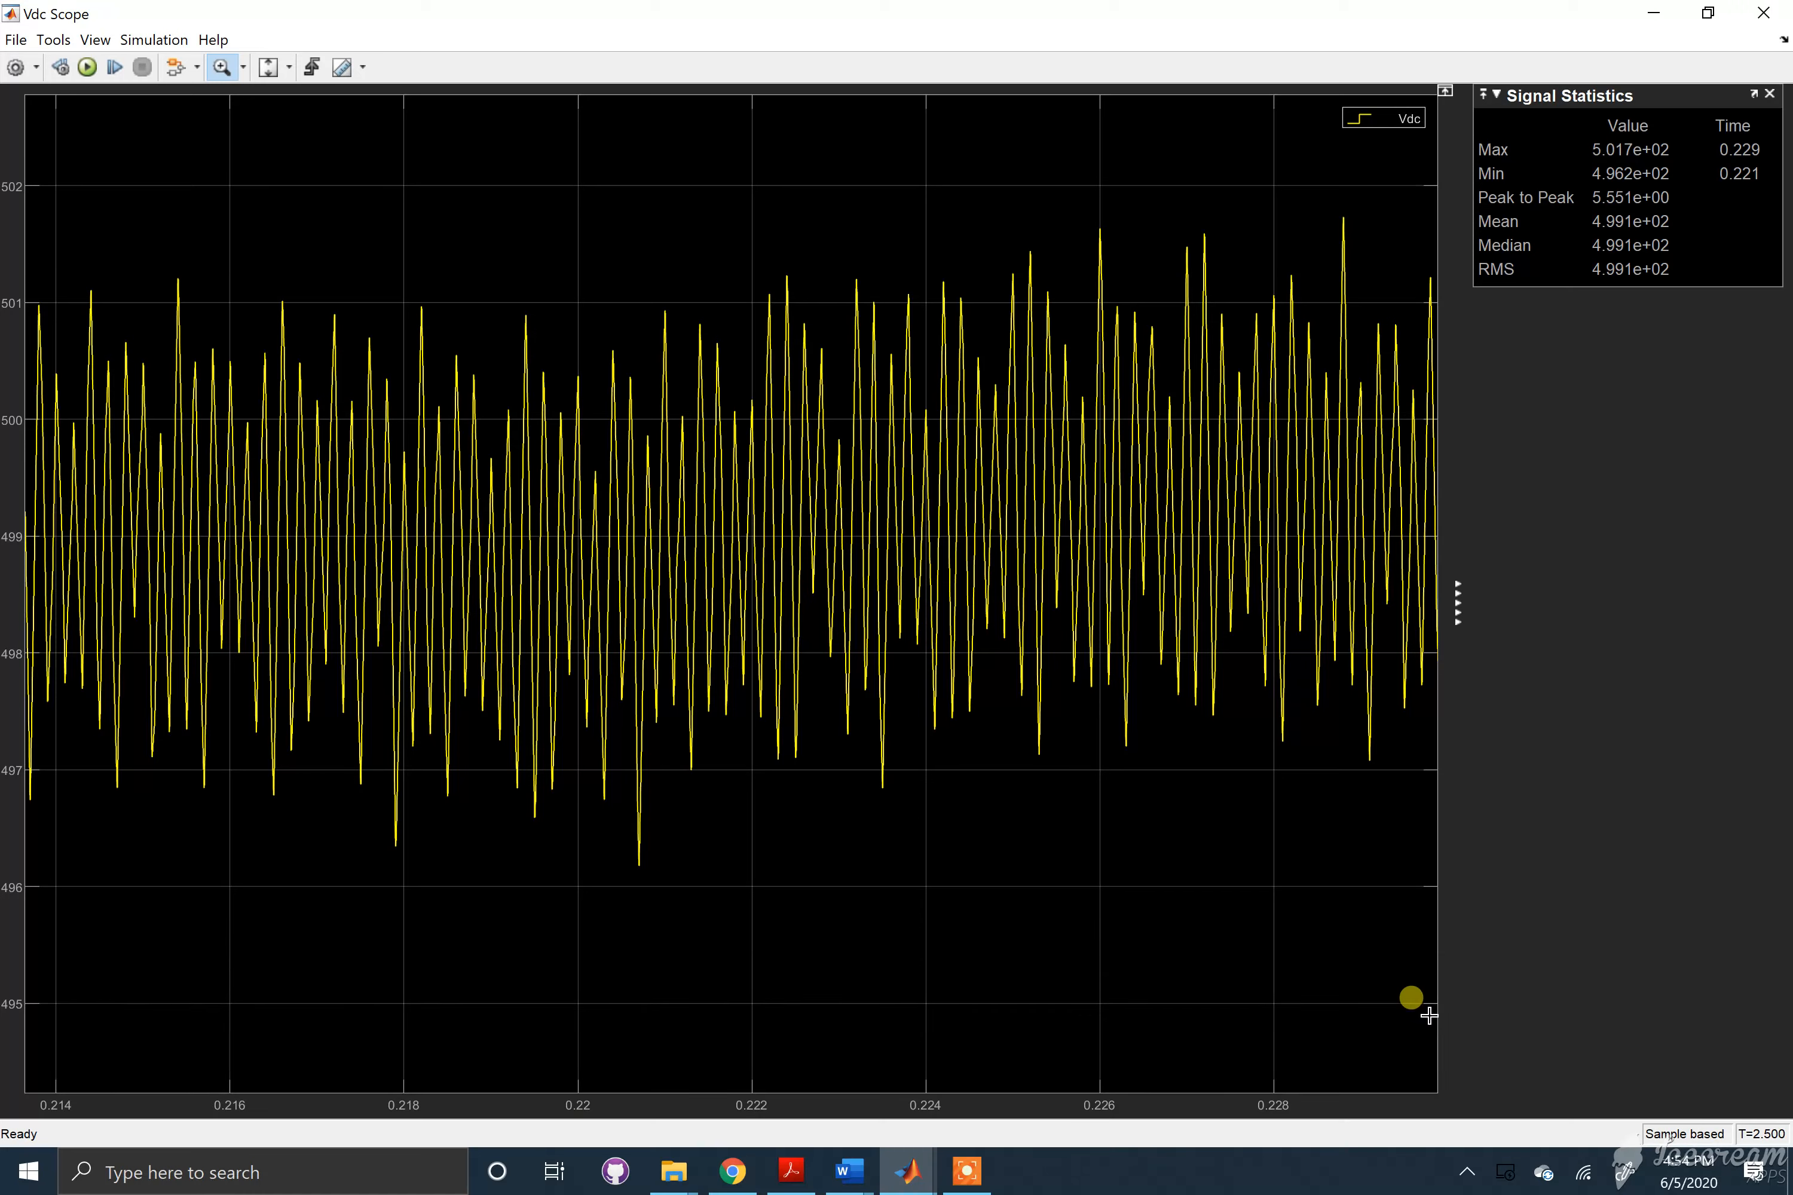
{"action": "left_click", "coordinate": [918, 1187]}
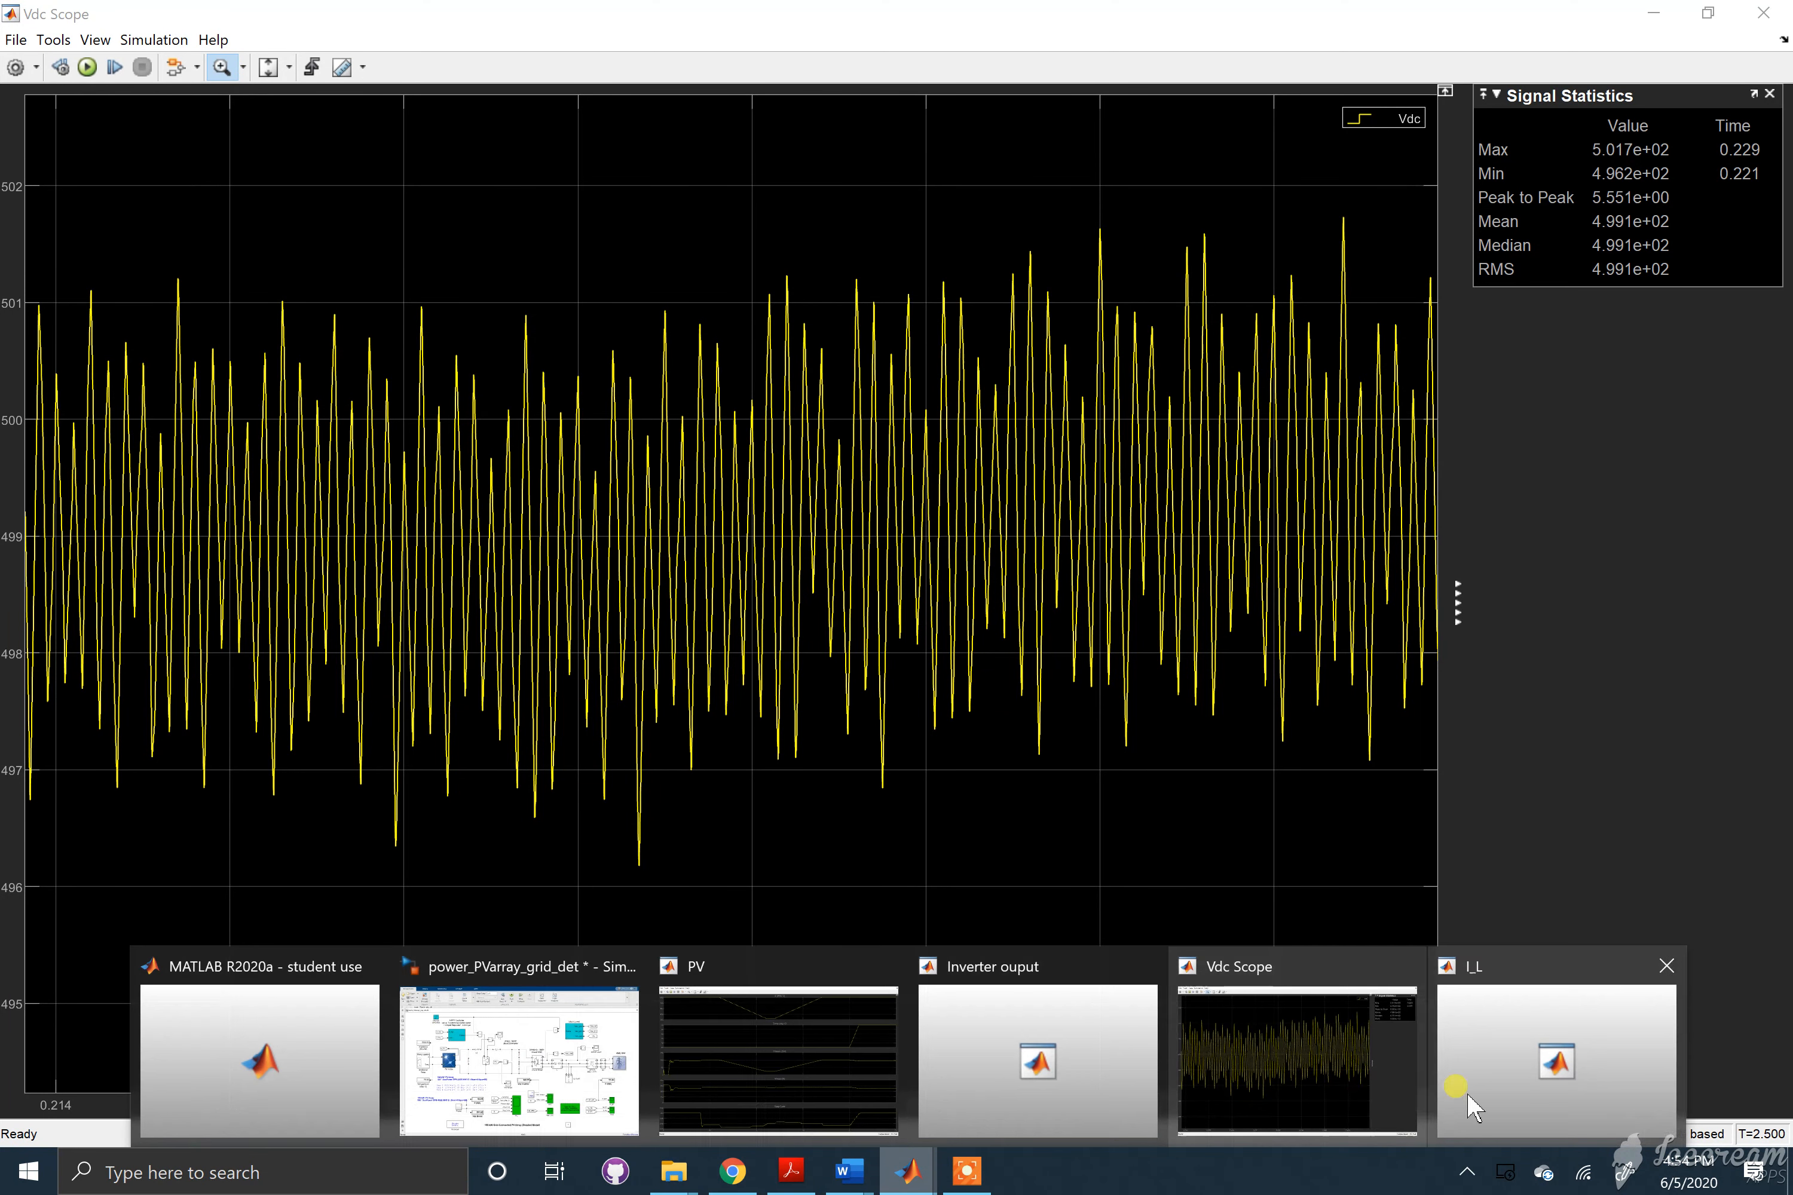
{"action": "left_click", "coordinate": [1454, 1087]}
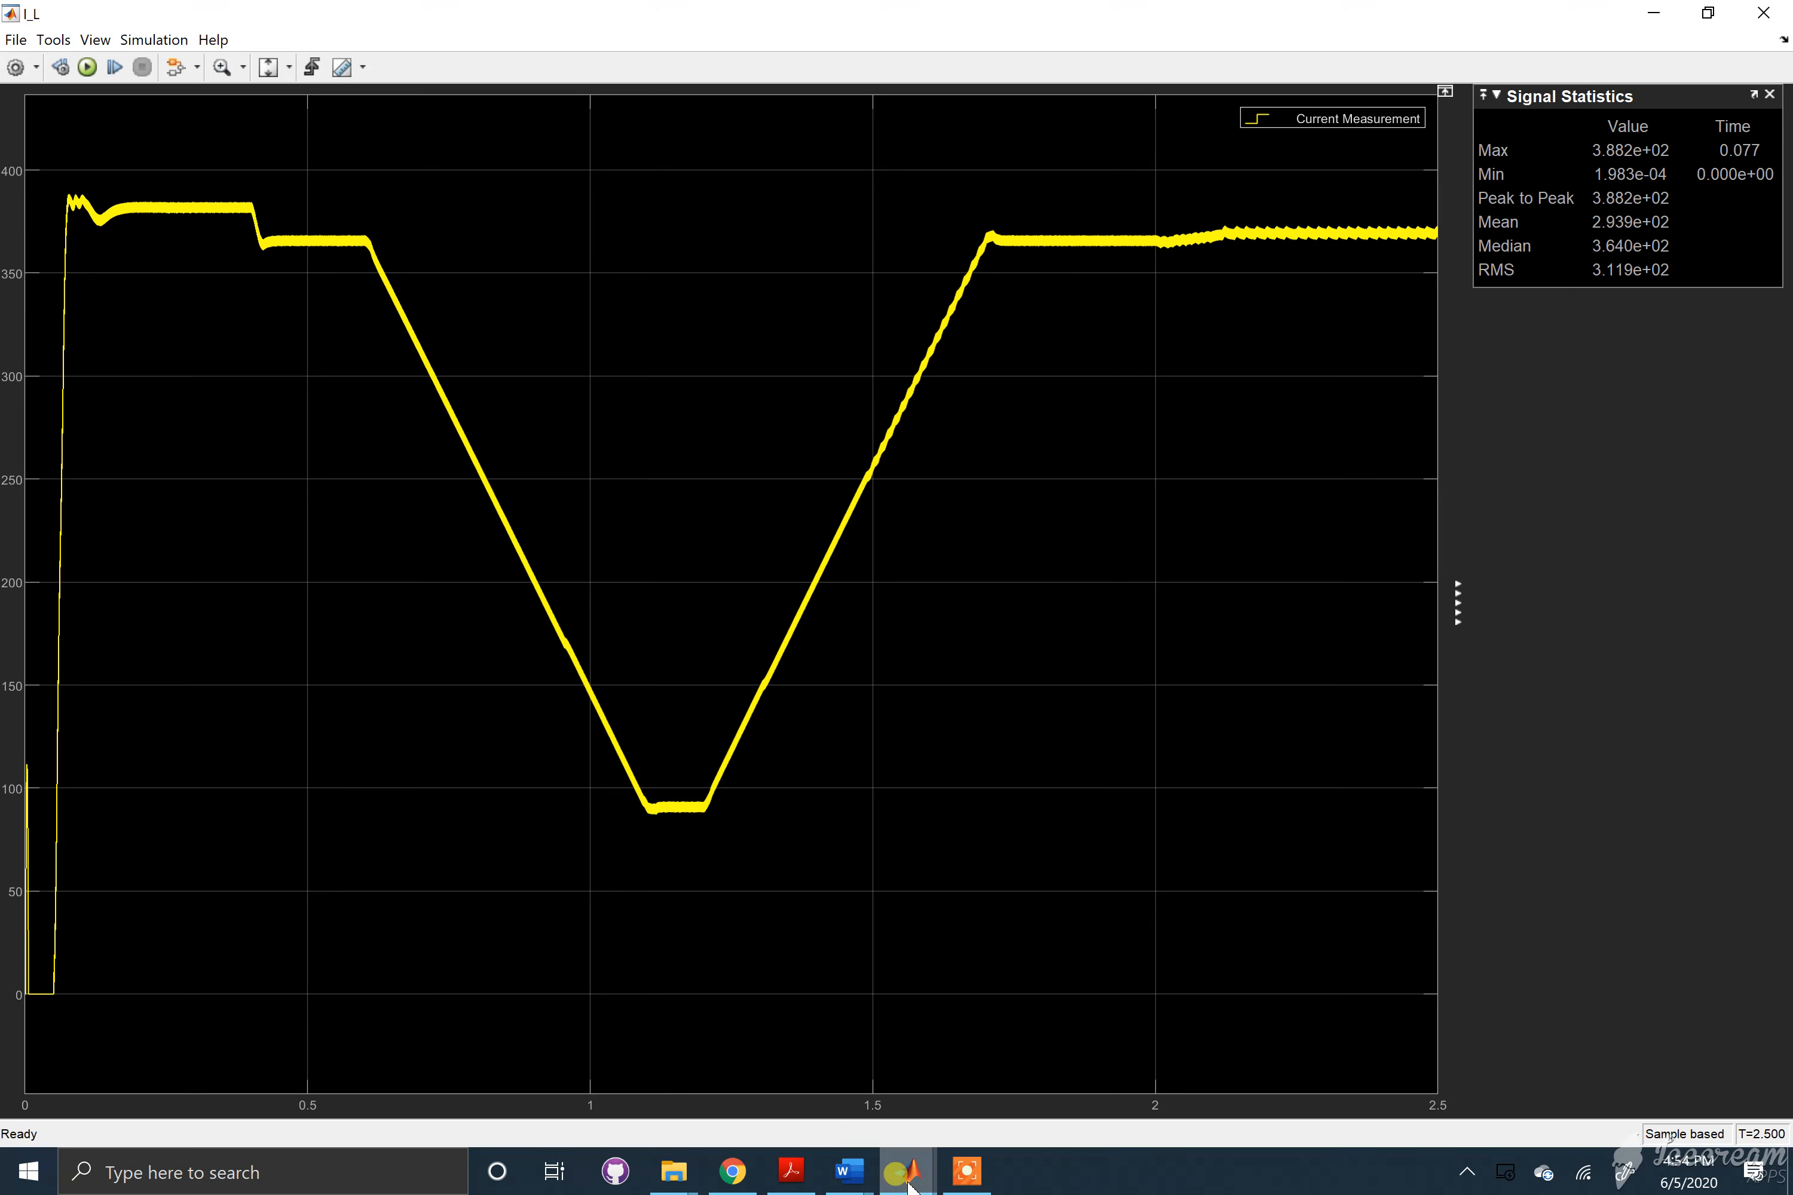
- Return to the model and examine the boost converter switch and the V_PV and I_PV inputs of the MPPT controller
{"action": "mouse_move", "coordinate": [909, 1180]}
{"action": "left_click", "coordinate": [598, 1070]}
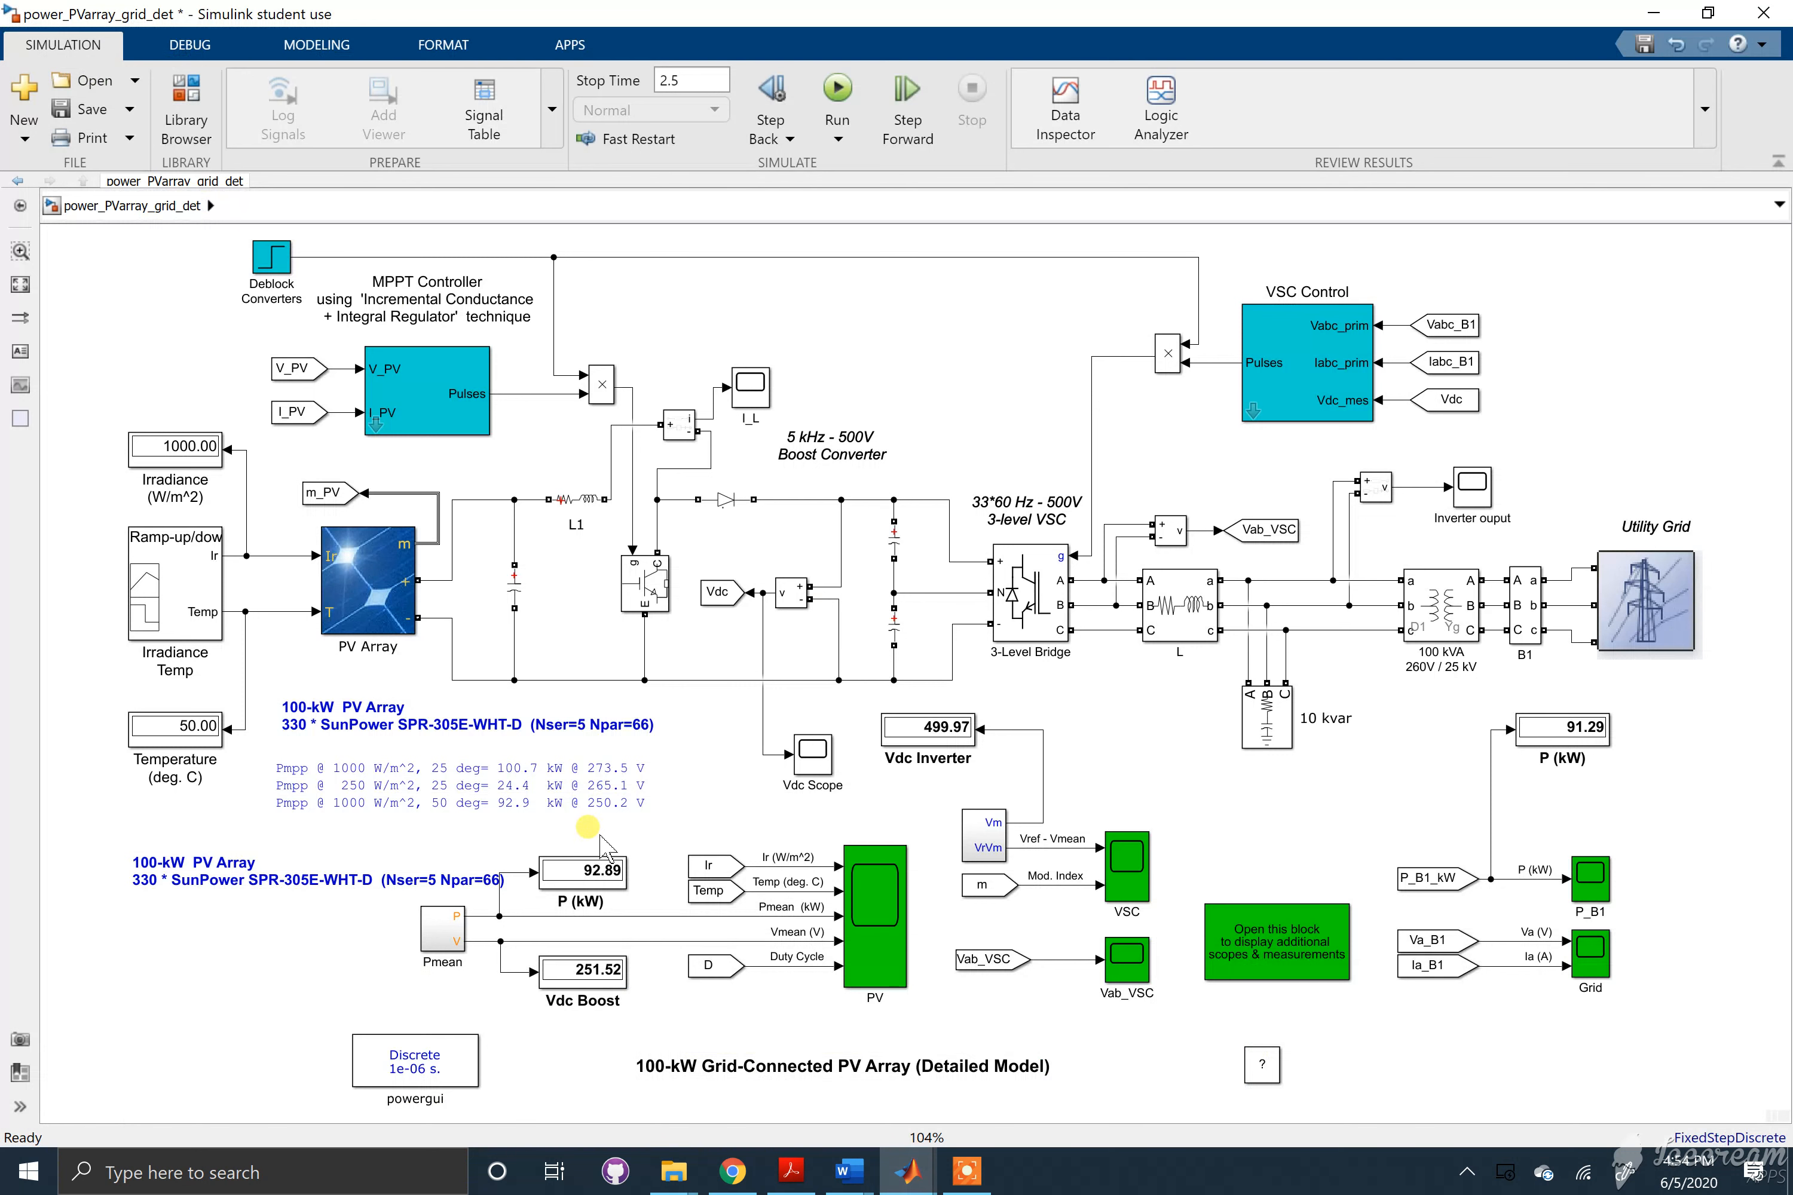
{"action": "left_click", "coordinate": [641, 597]}
{"action": "left_click", "coordinate": [612, 623]}
{"action": "left_click", "coordinate": [637, 600]}
{"action": "left_click", "coordinate": [350, 462]}
{"action": "left_click", "coordinate": [315, 362]}
{"action": "left_click", "coordinate": [370, 390]}
{"action": "left_click", "coordinate": [370, 446]}
{"action": "left_click", "coordinate": [965, 1187]}
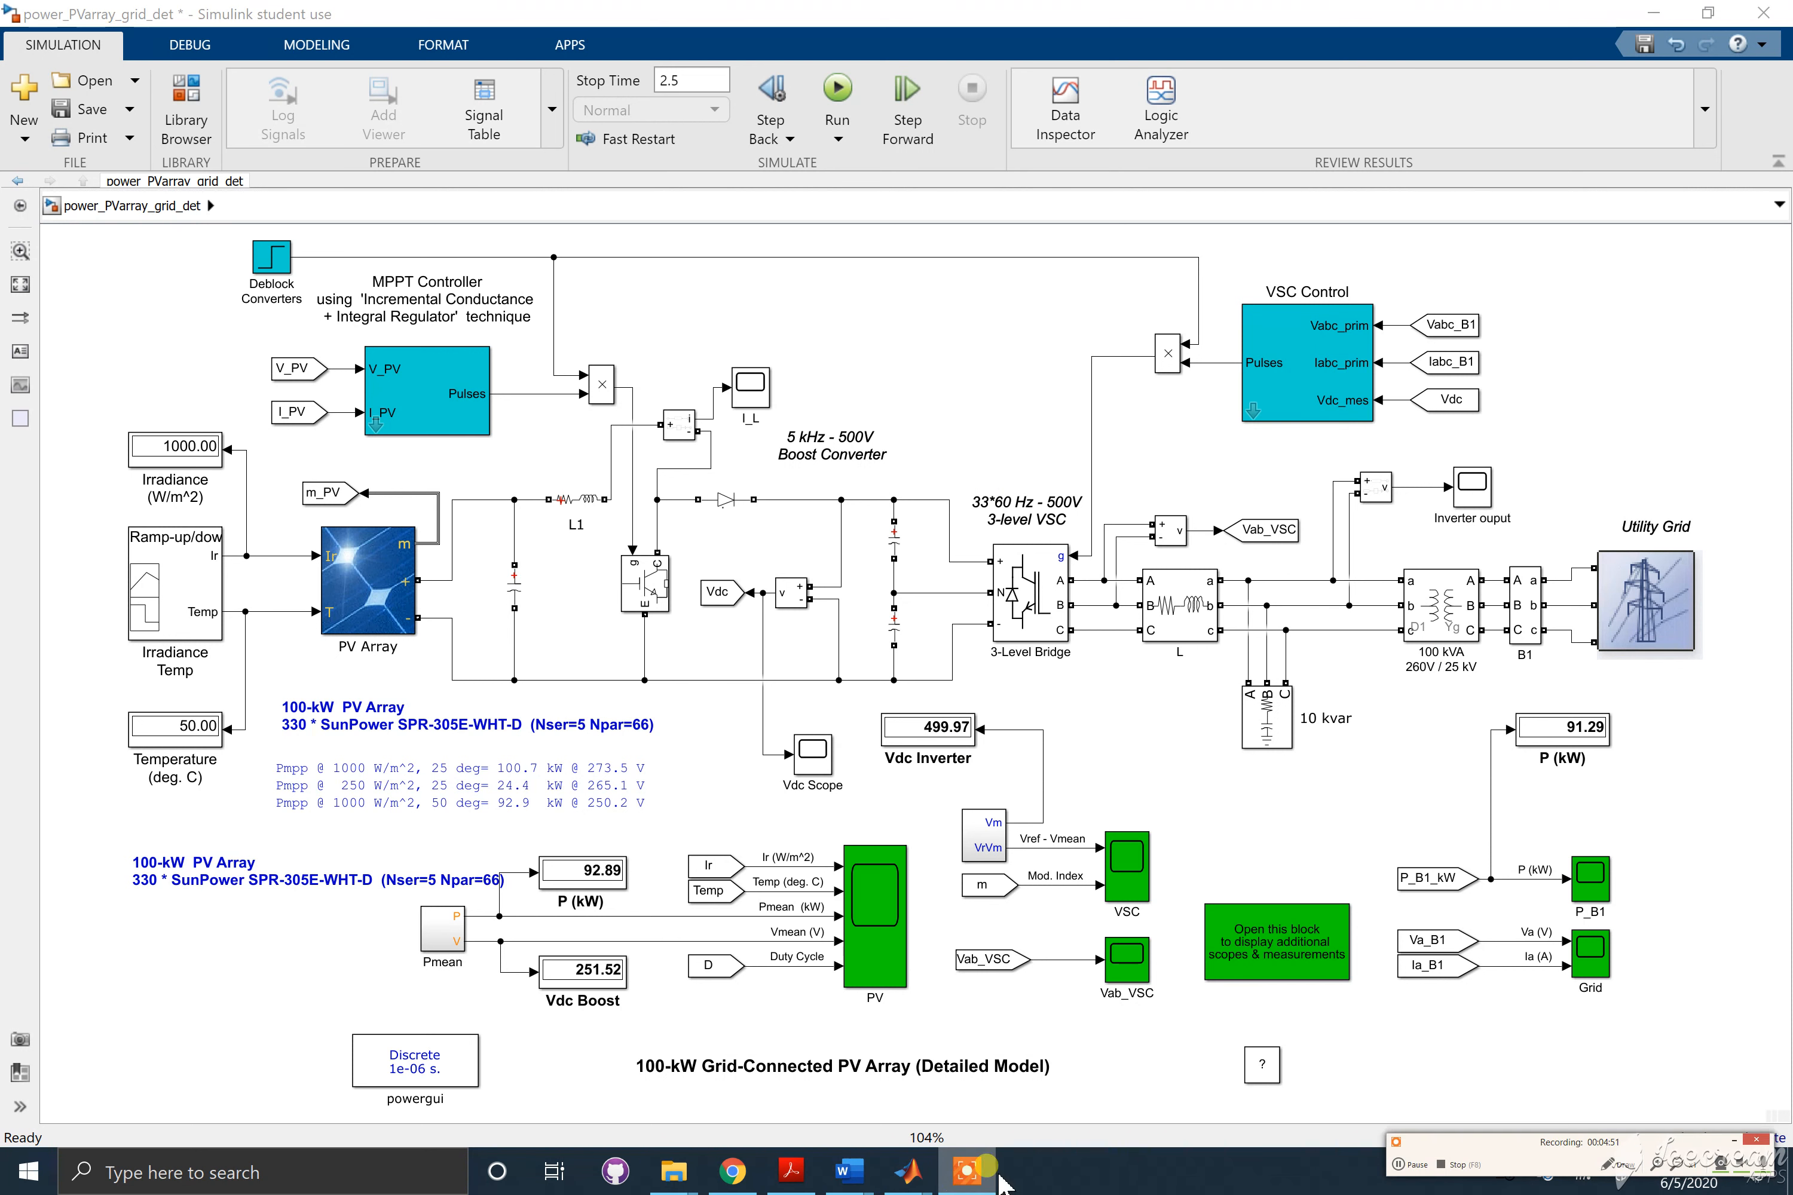